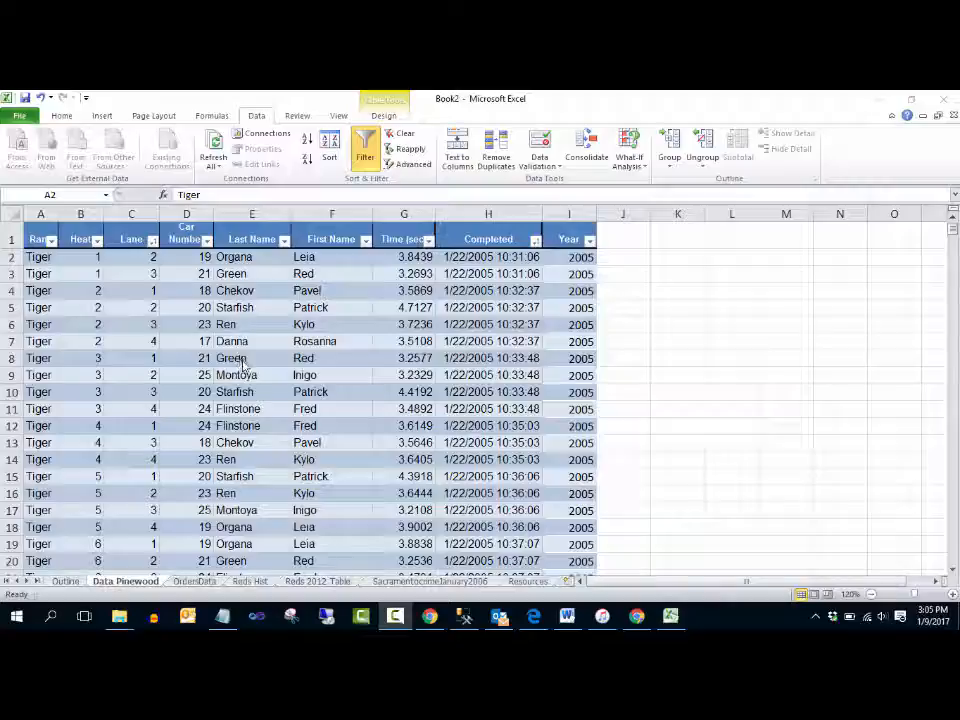
Insert a PivotTable based on Table1 in a new worksheet and move its field list clear of the report area
click(128, 375)
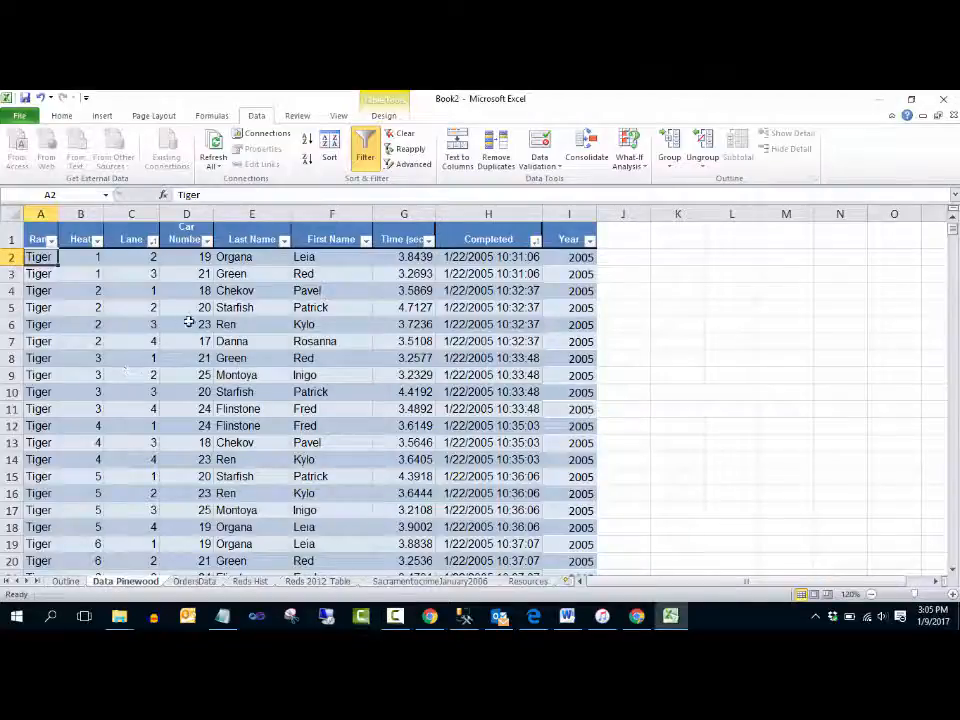
click(102, 115)
click(28, 146)
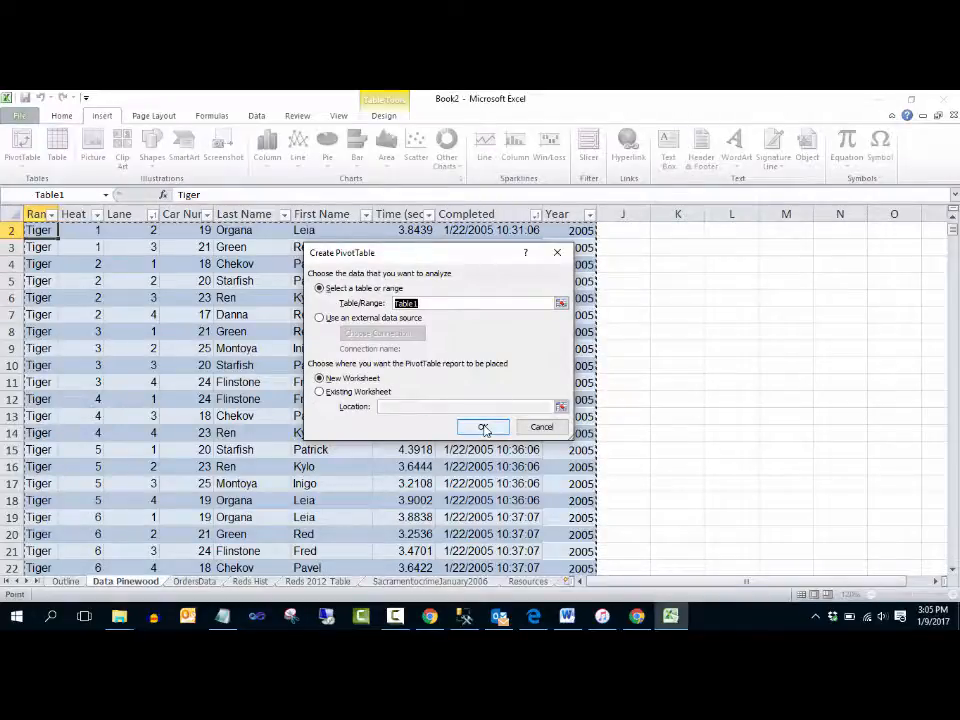
click(484, 428)
drag(136, 190, 614, 141)
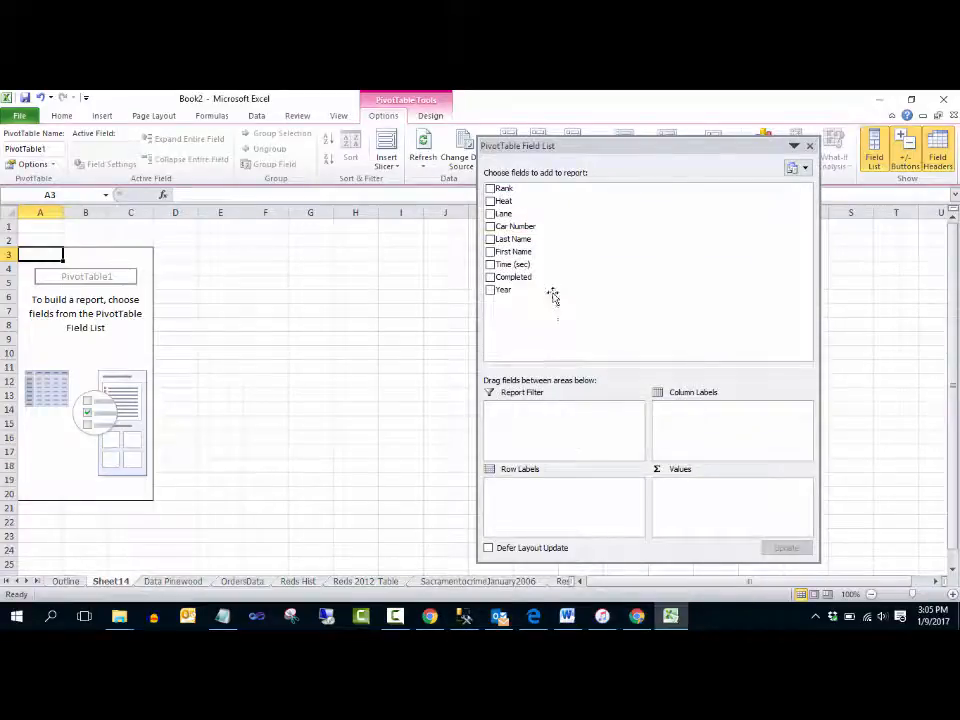
Add Rank as row labels and Time (sec) as values, summarizing the times by Average
drag(529, 189, 556, 502)
drag(514, 264, 740, 495)
click(803, 485)
click(745, 467)
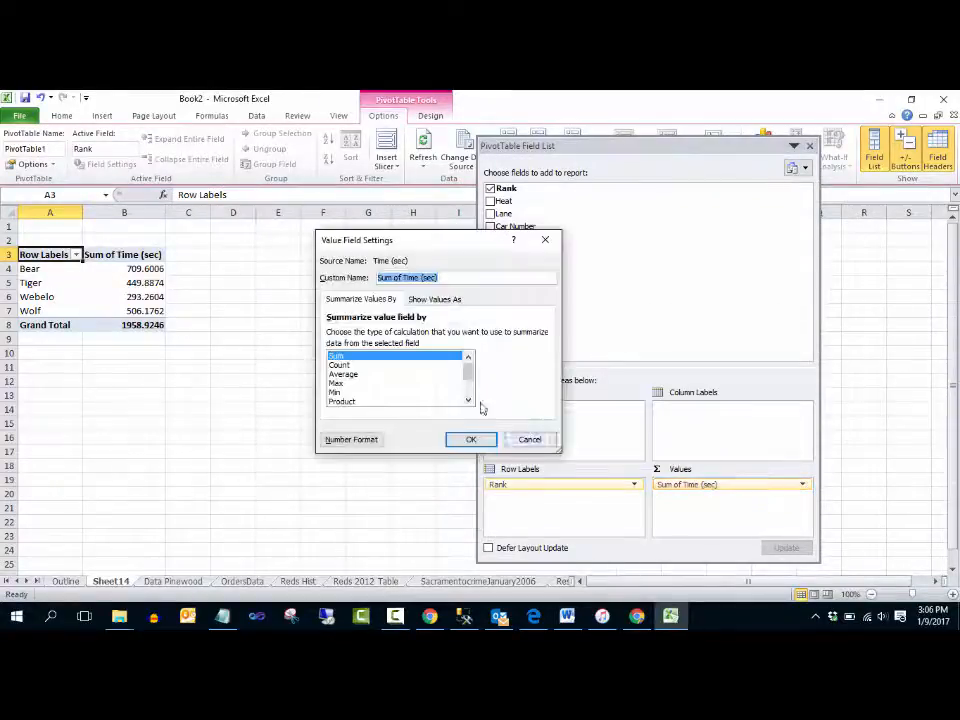
click(362, 375)
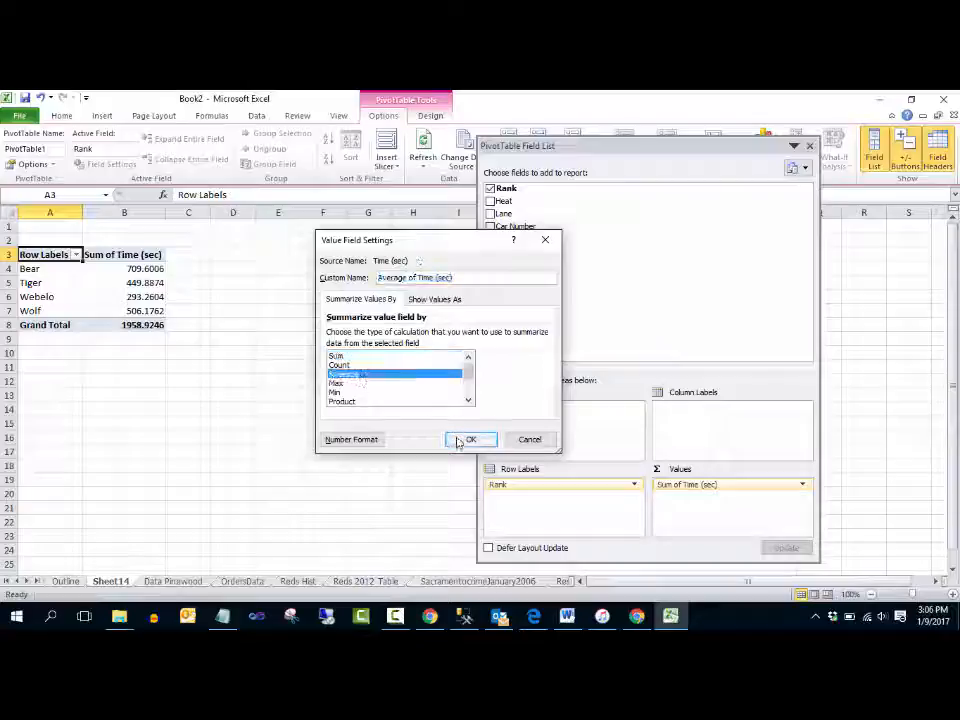
click(469, 440)
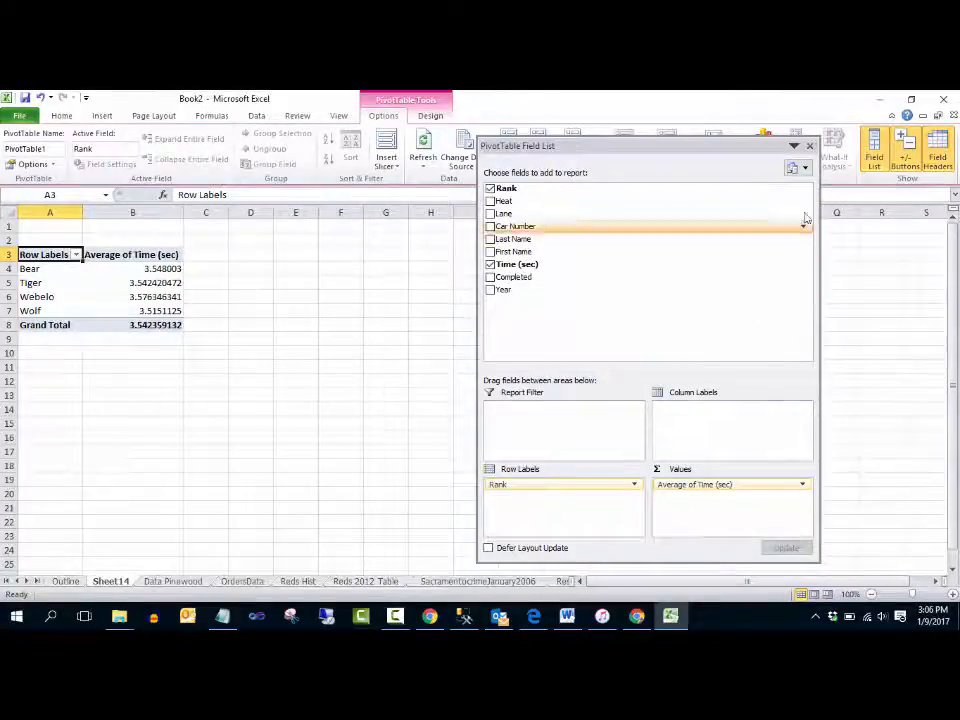
Close the field list and sort the ranks by average time from smallest to largest
click(812, 146)
click(118, 281)
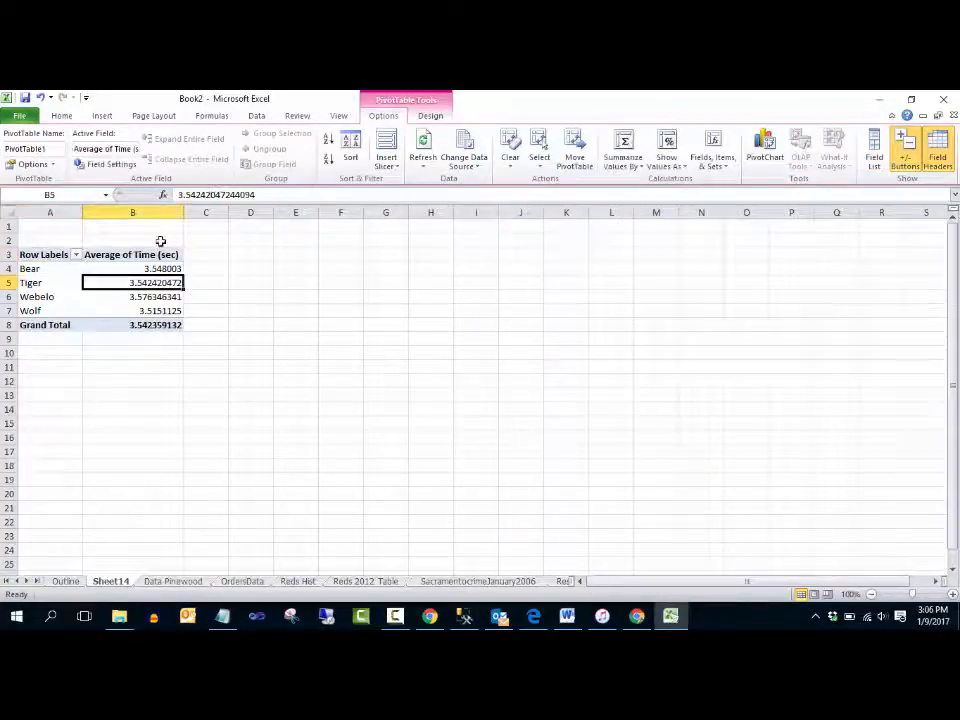
click(256, 116)
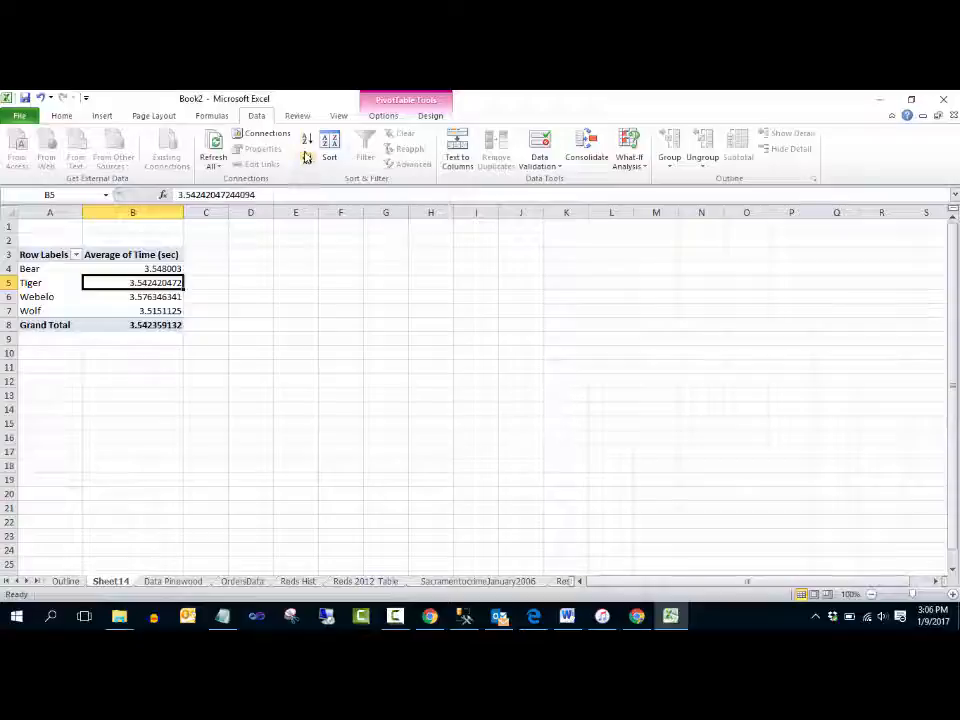
click(308, 146)
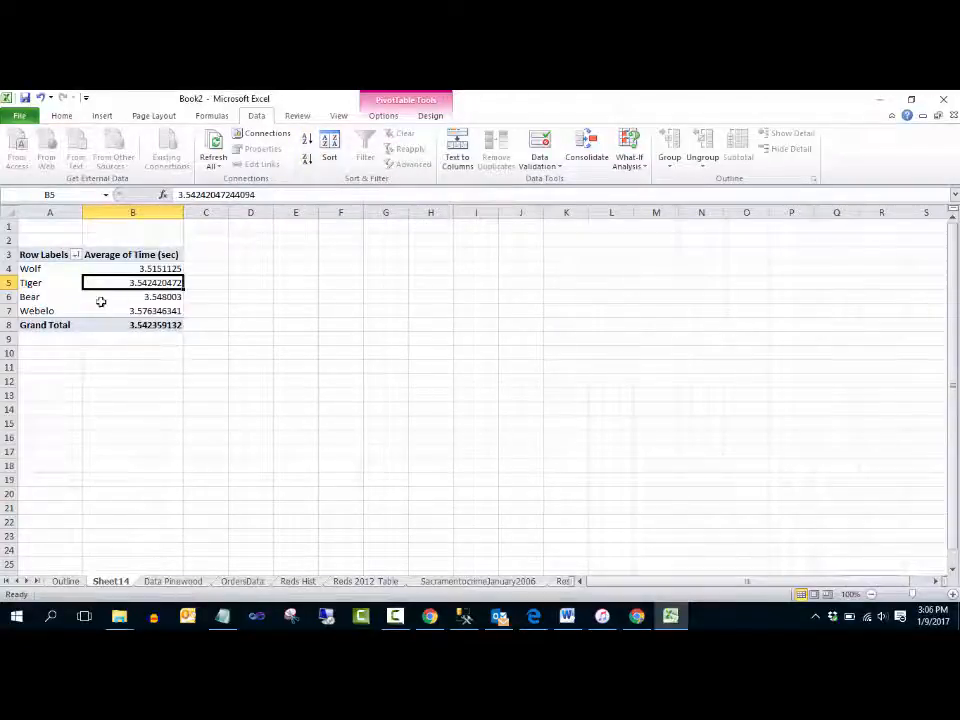
click(38, 269)
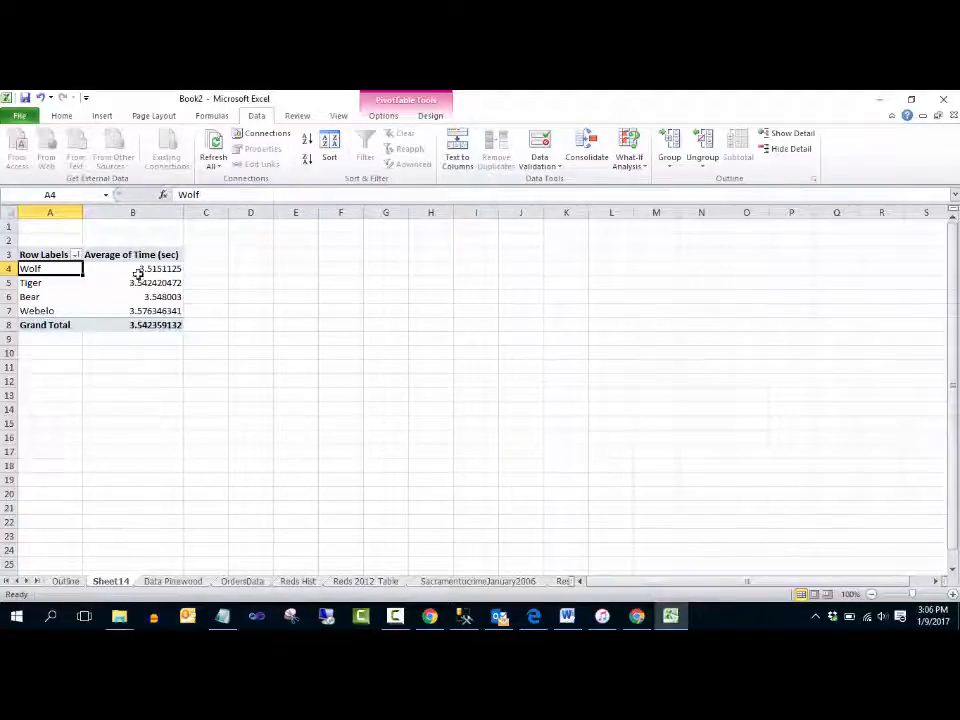
Go back to the Data Pinewood sheet and look over the source race records
click(168, 582)
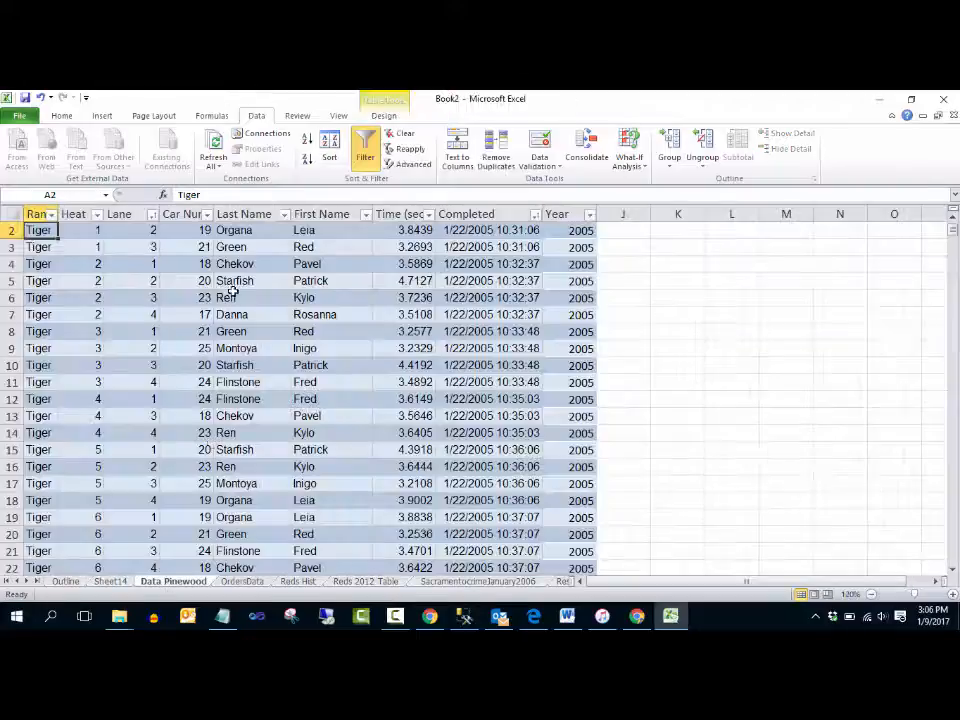
click(261, 360)
scroll(283, 342, up, 2)
scroll(283, 342, down, 2)
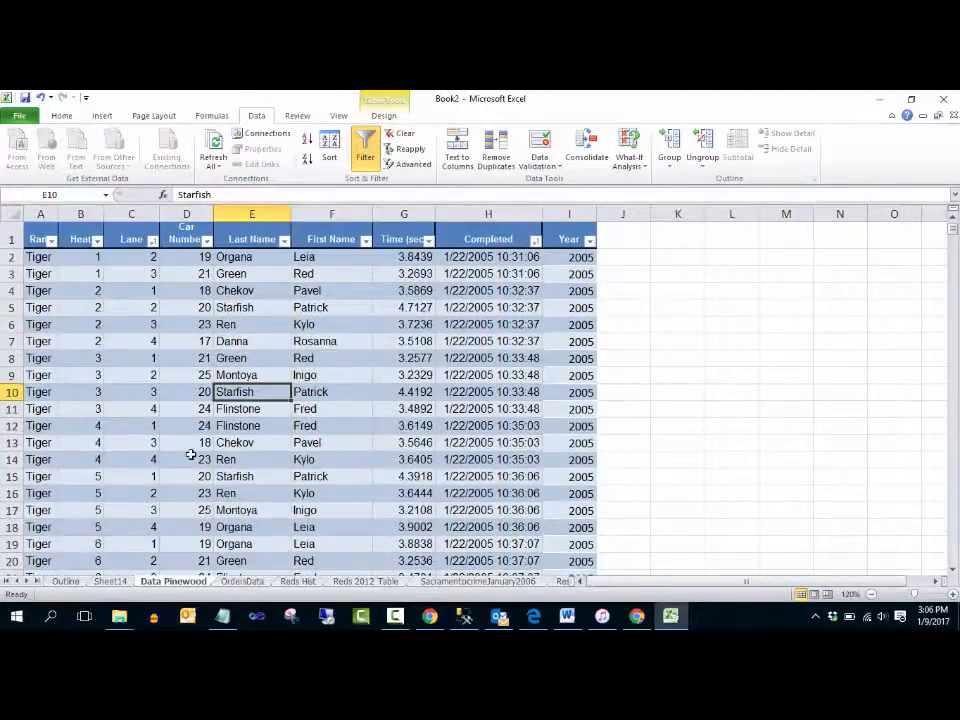
key(ctrl+Page_Up)
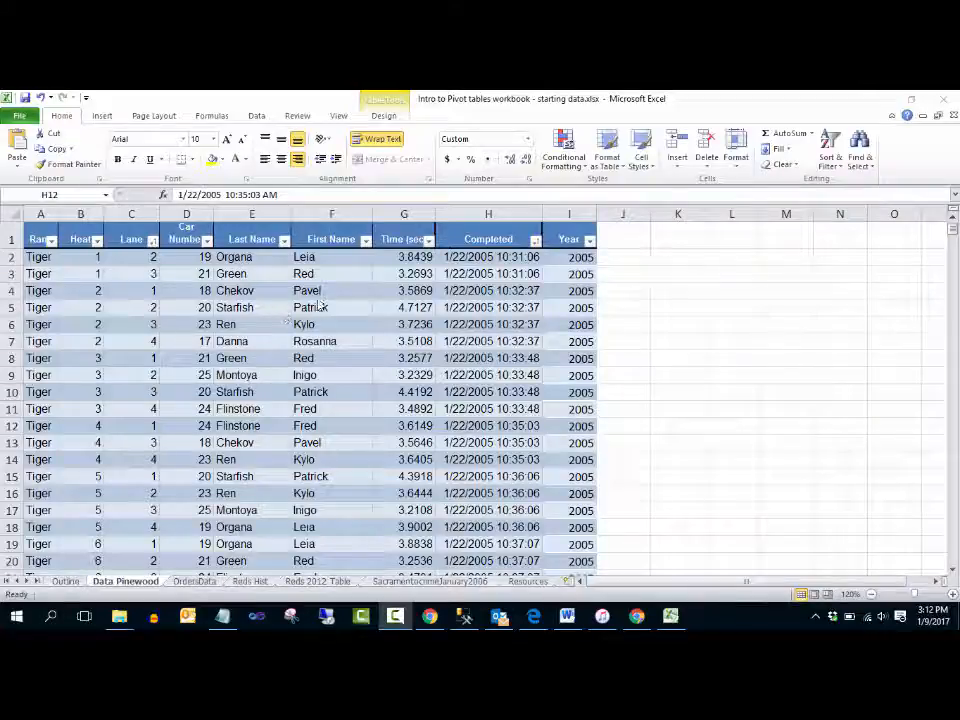
Create a PivotTable from the Data Pinewood table in a new worksheet and place the field list beside the empty report
click(236, 324)
click(242, 289)
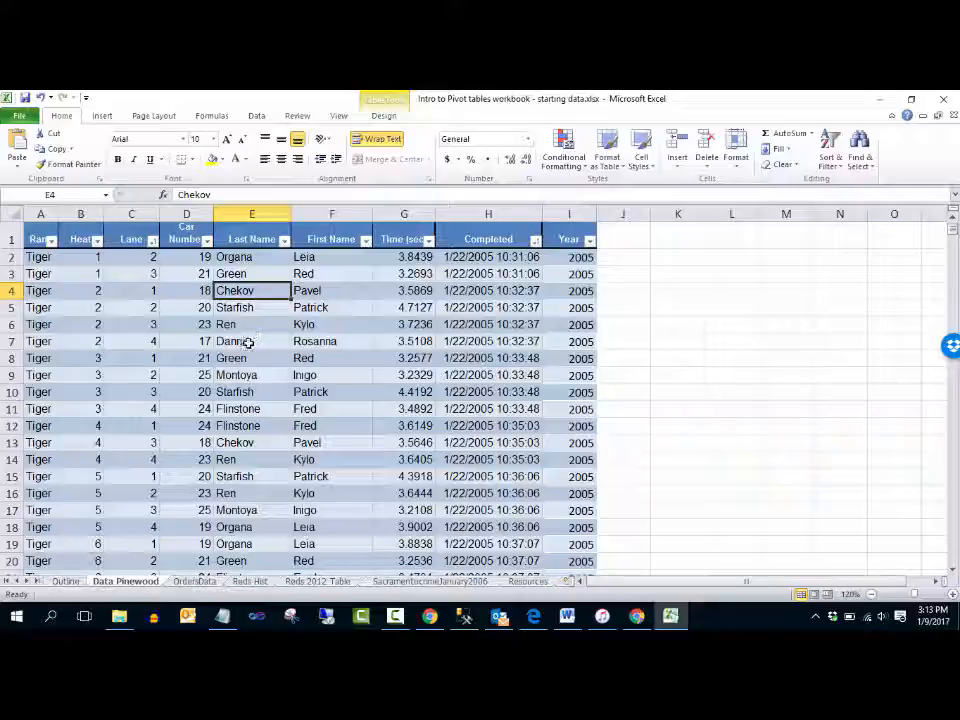
click(102, 116)
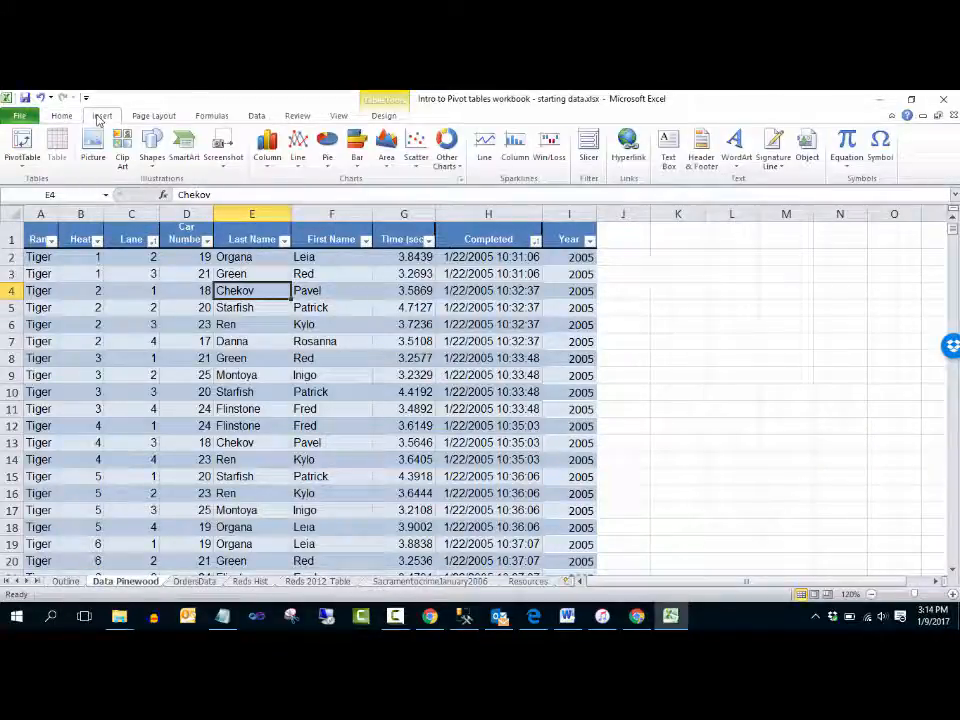
click(22, 146)
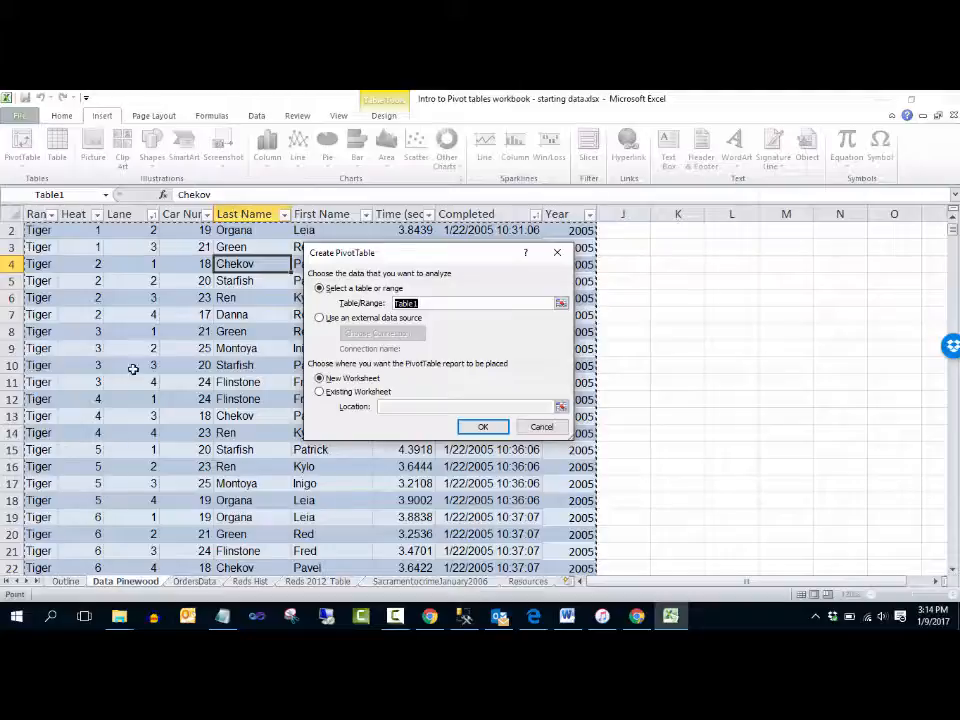
click(481, 427)
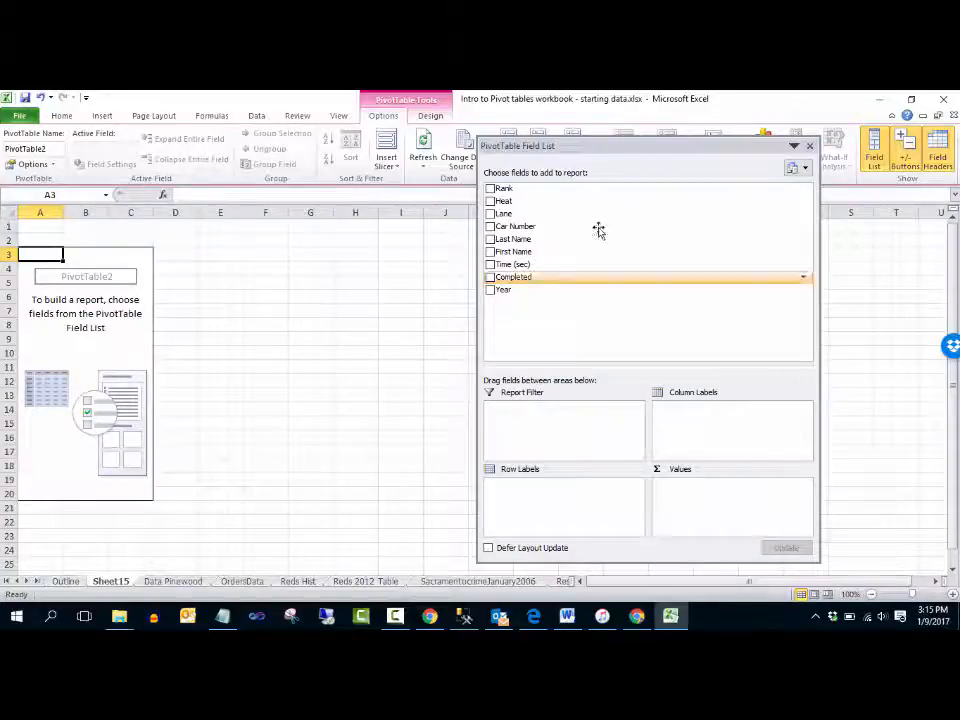
drag(640, 149, 455, 218)
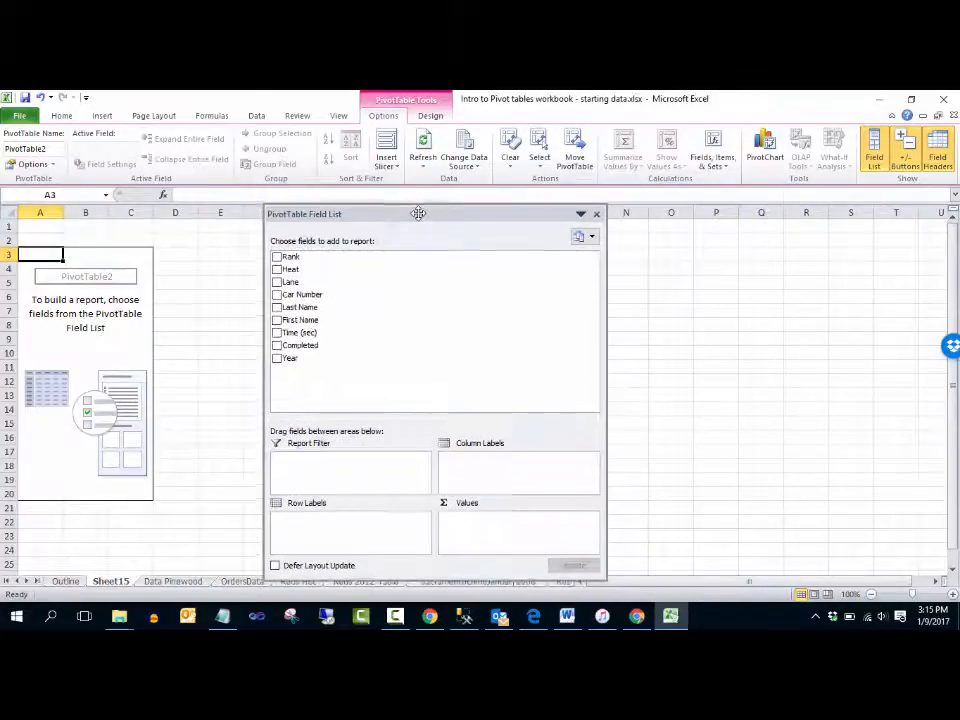
drag(418, 216, 425, 212)
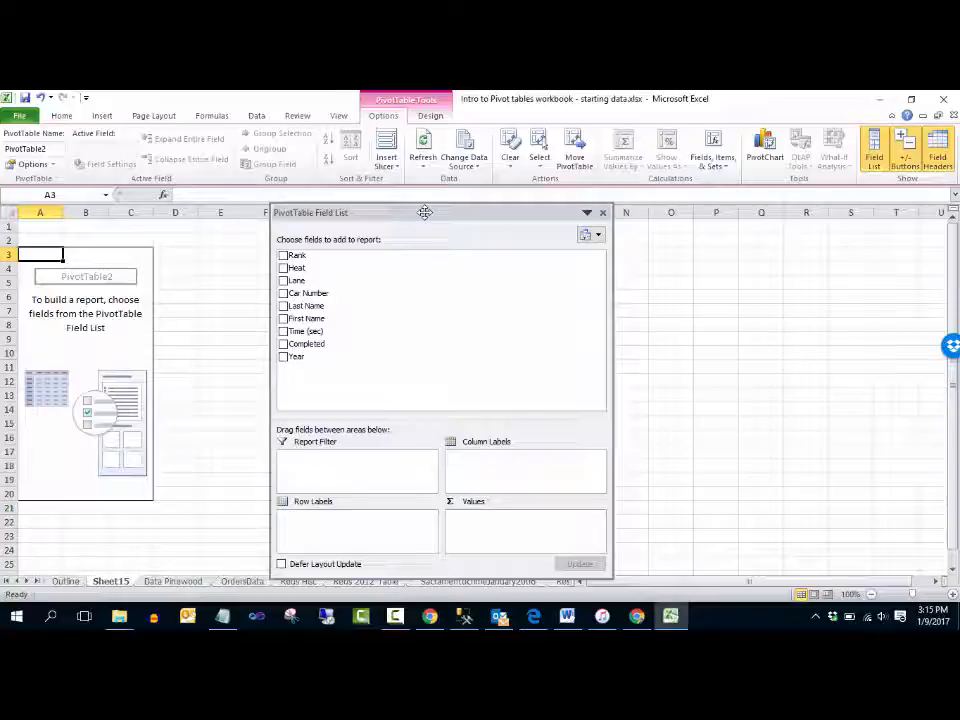
drag(384, 218, 429, 212)
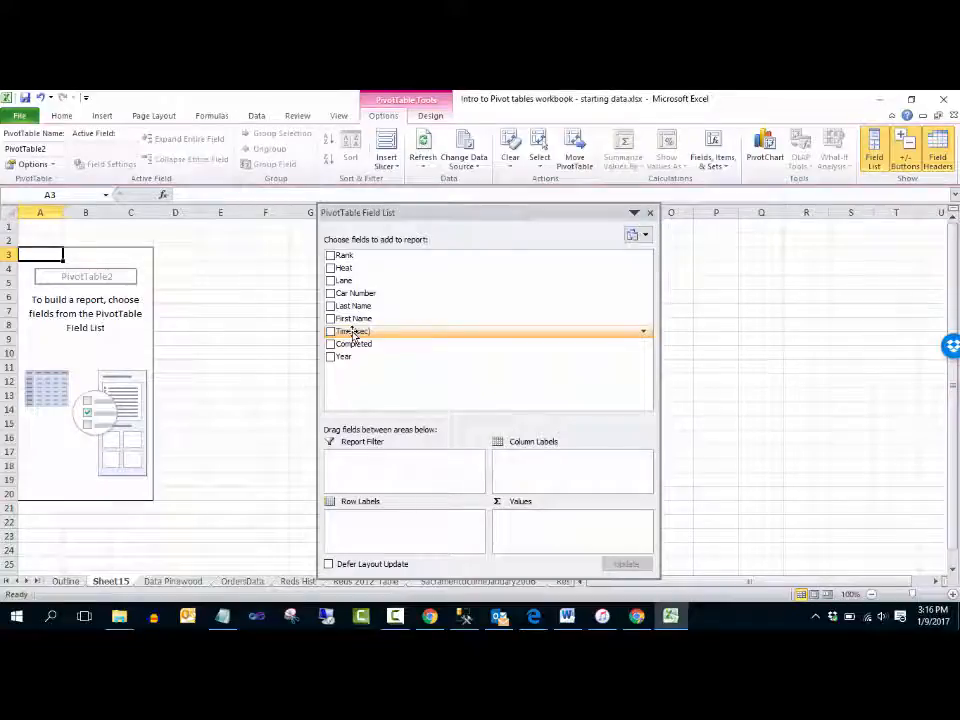
Add Time (sec) to the PivotTable values as a sum and compare it with the Time column in Data Pinewood
drag(354, 334, 538, 529)
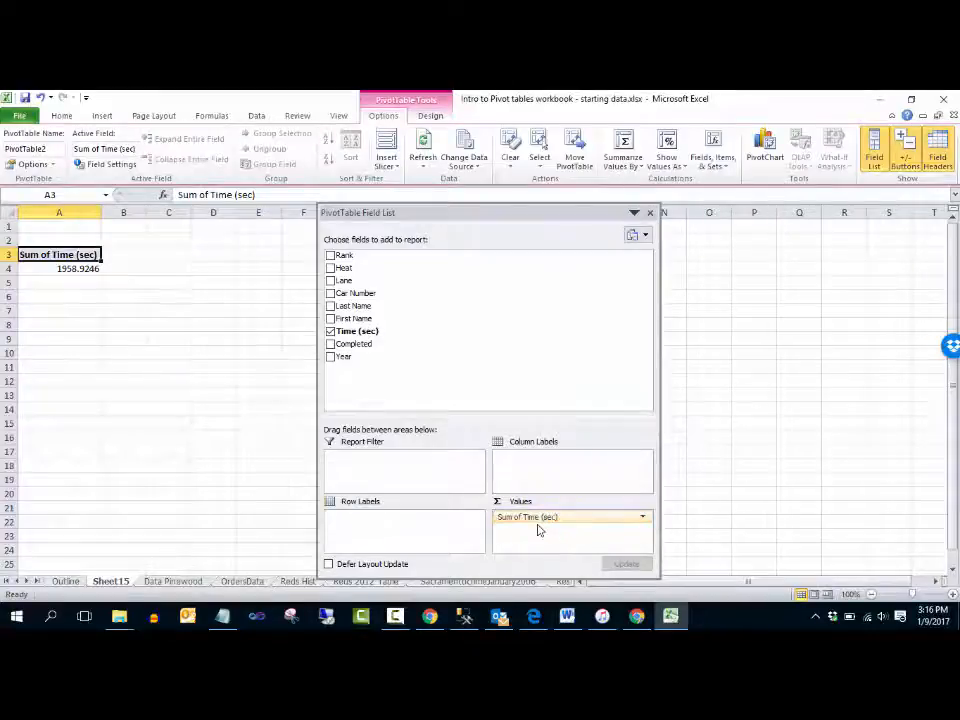
click(55, 269)
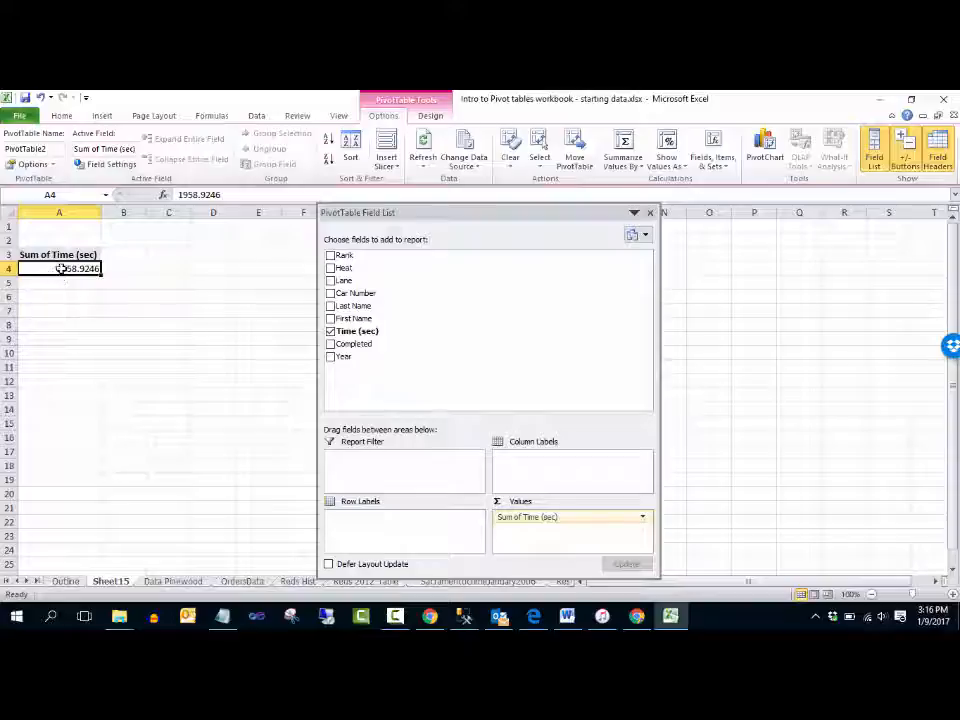
click(172, 581)
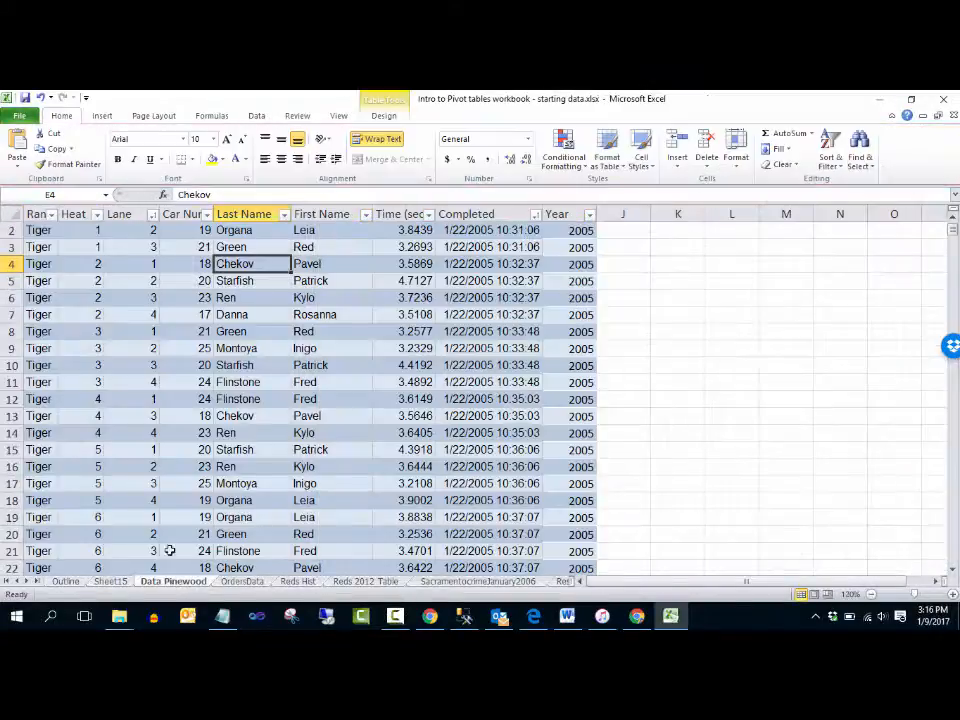
click(403, 230)
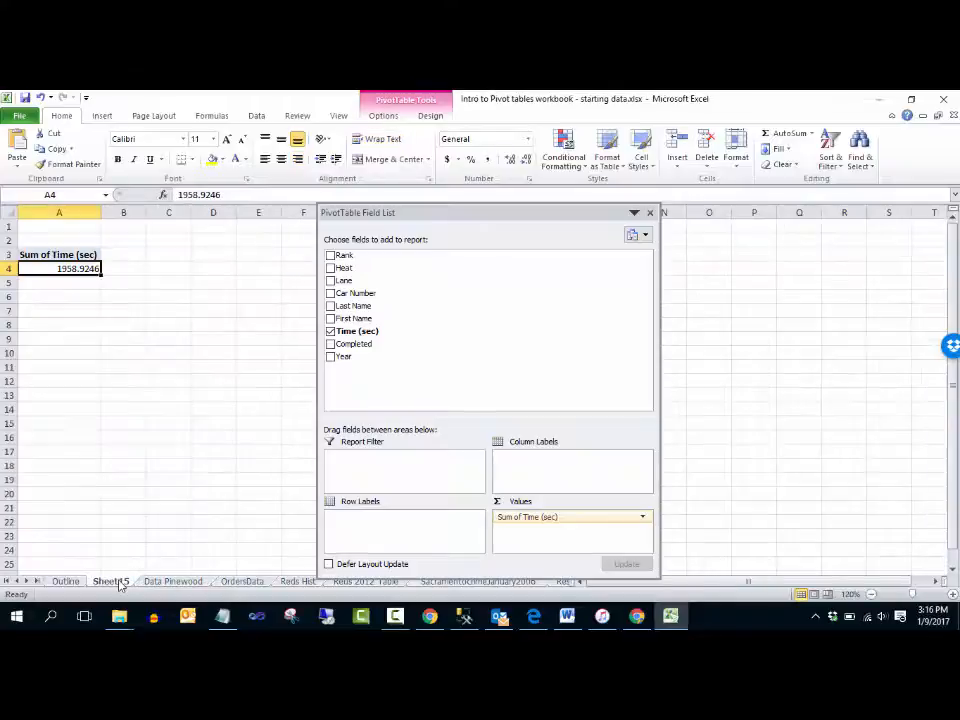
click(111, 581)
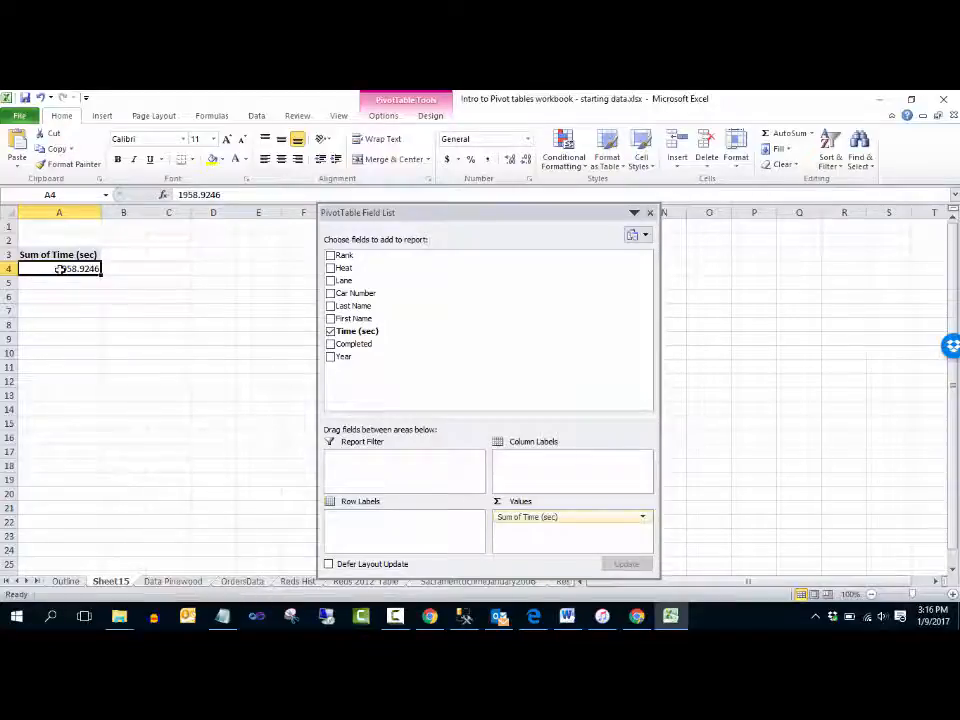
mouse_move(60, 269)
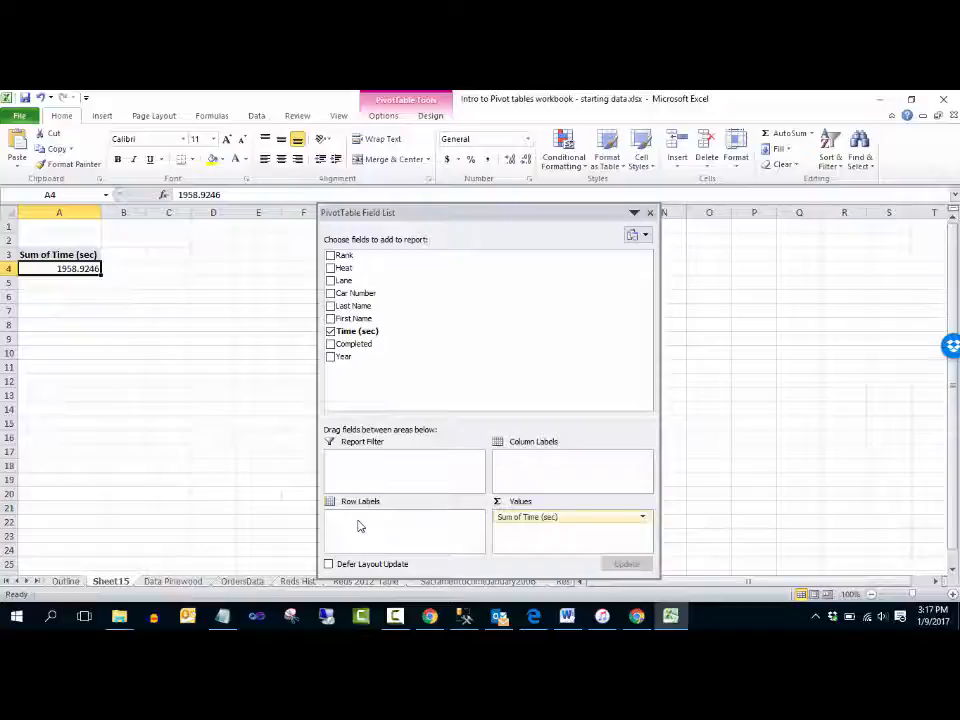
Break the times down by Rank in rows and change the Time (sec) summary calculation to Average
drag(347, 257, 378, 530)
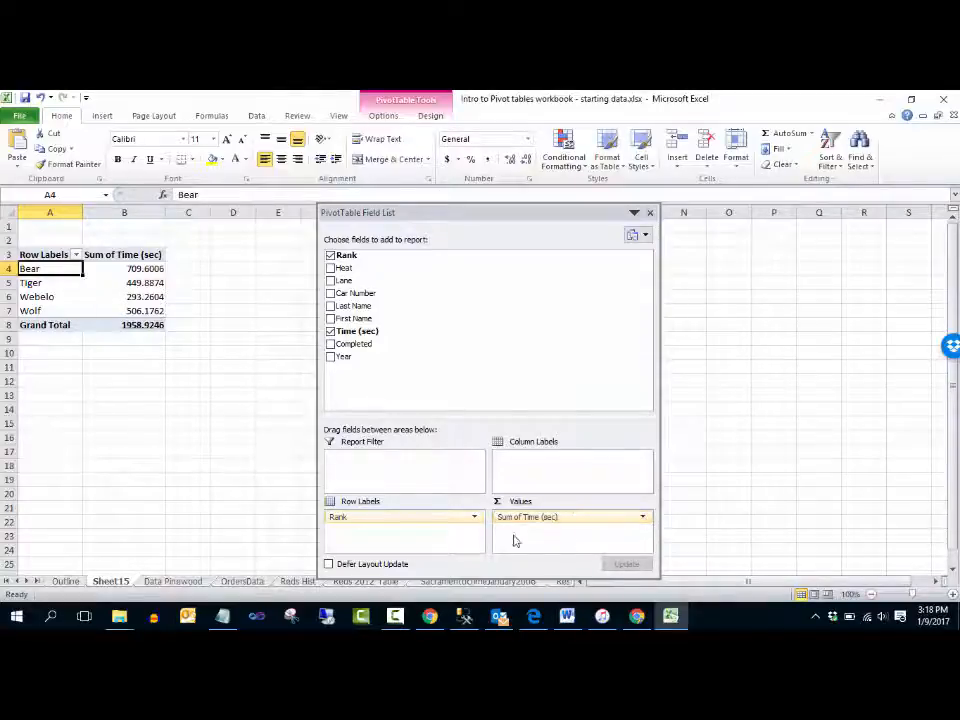
click(645, 519)
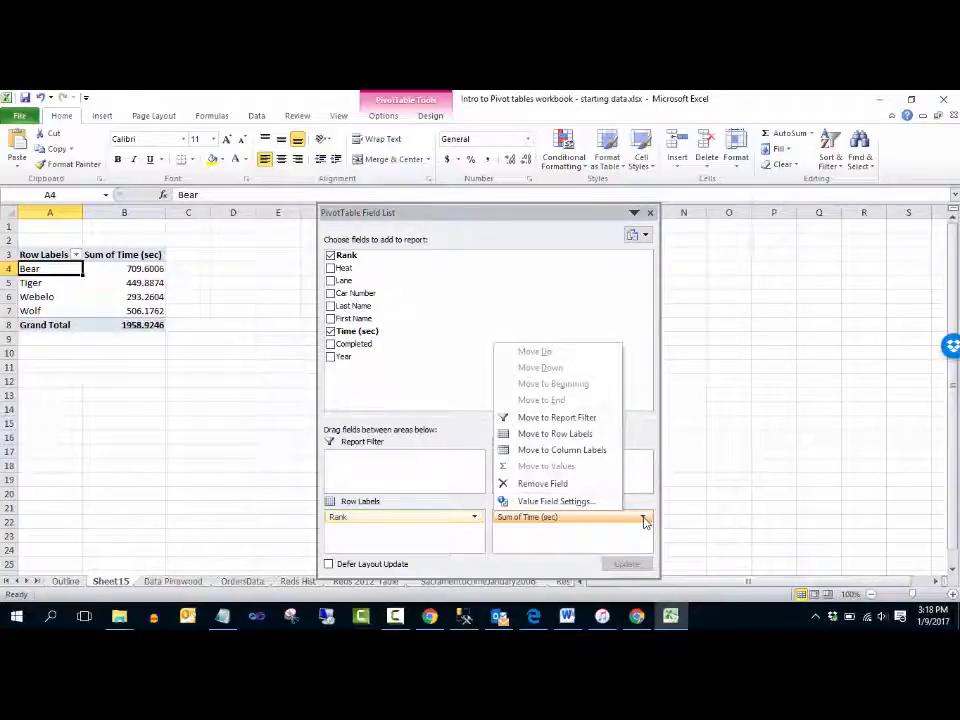
click(555, 501)
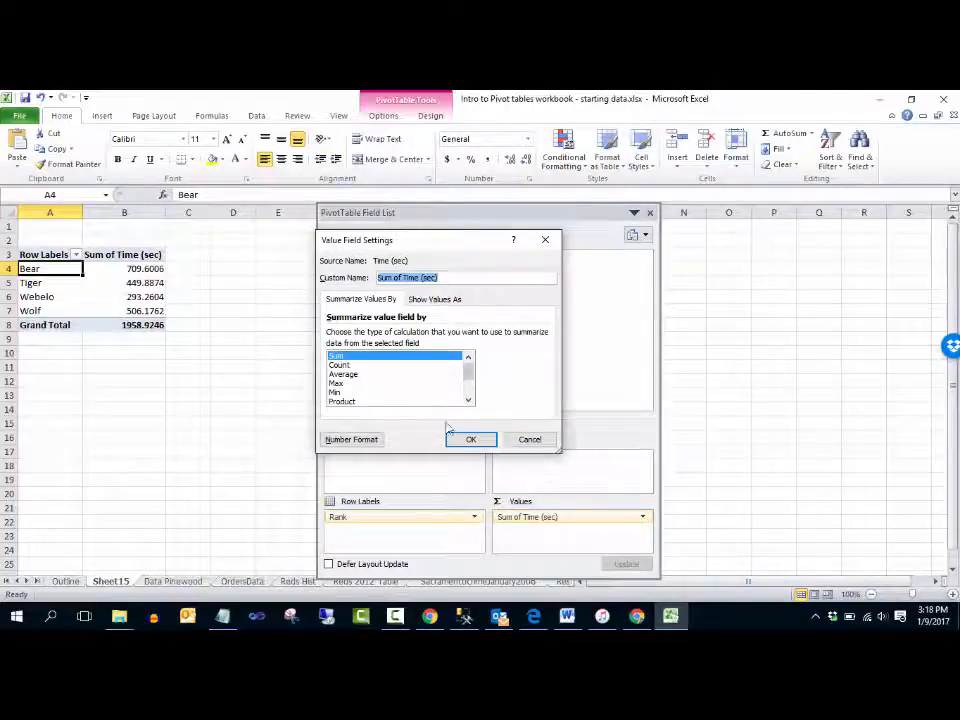
click(351, 376)
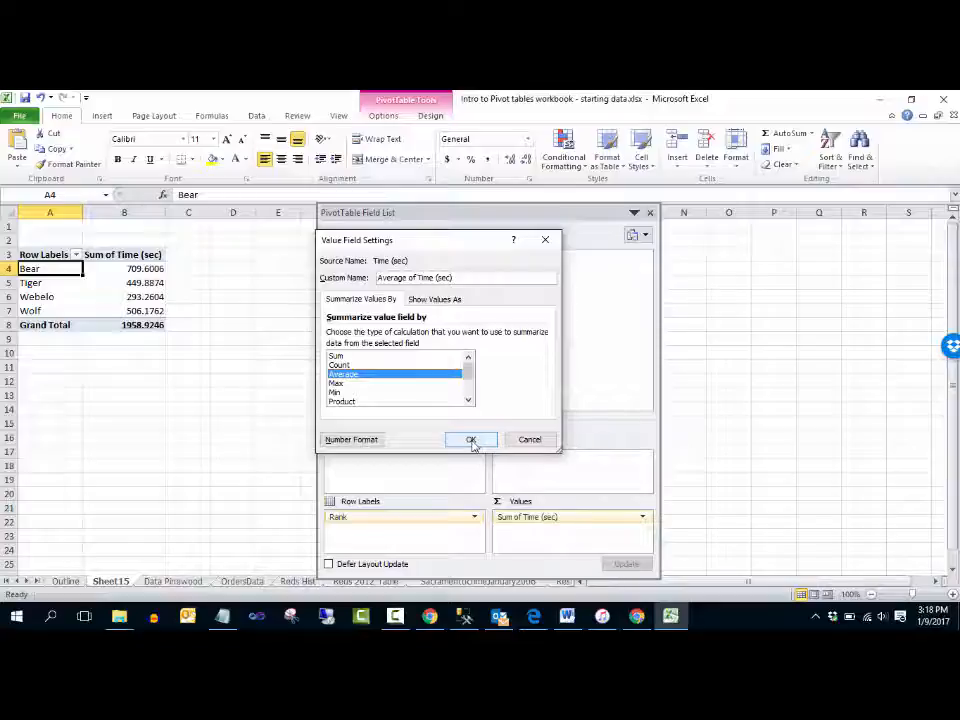
click(470, 441)
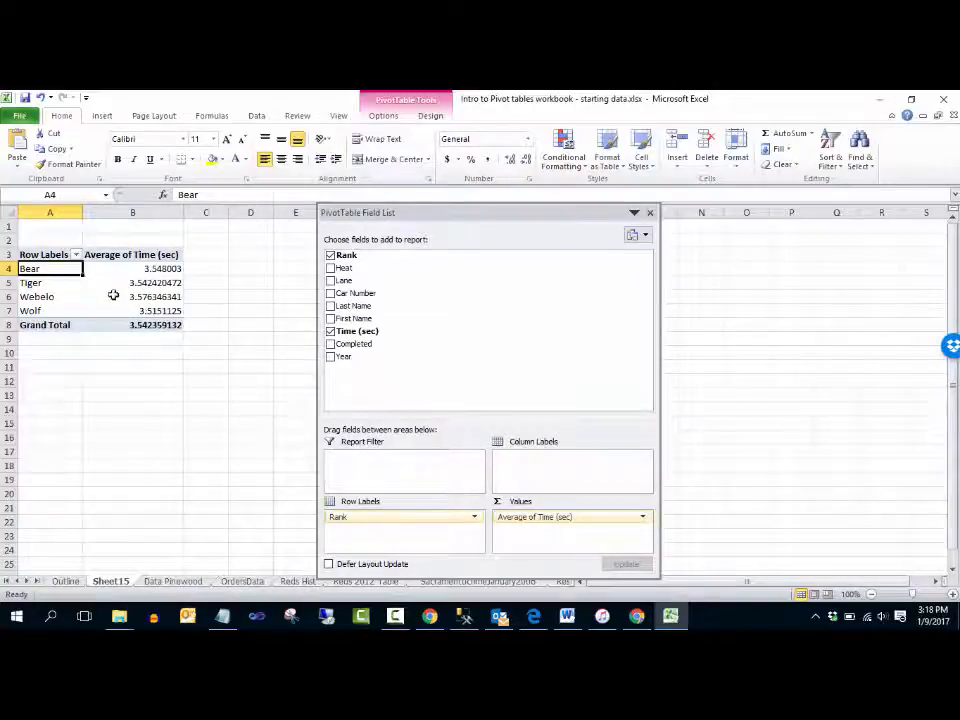
Sort the PivotTable by Average of Time (sec) in ascending order
click(133, 271)
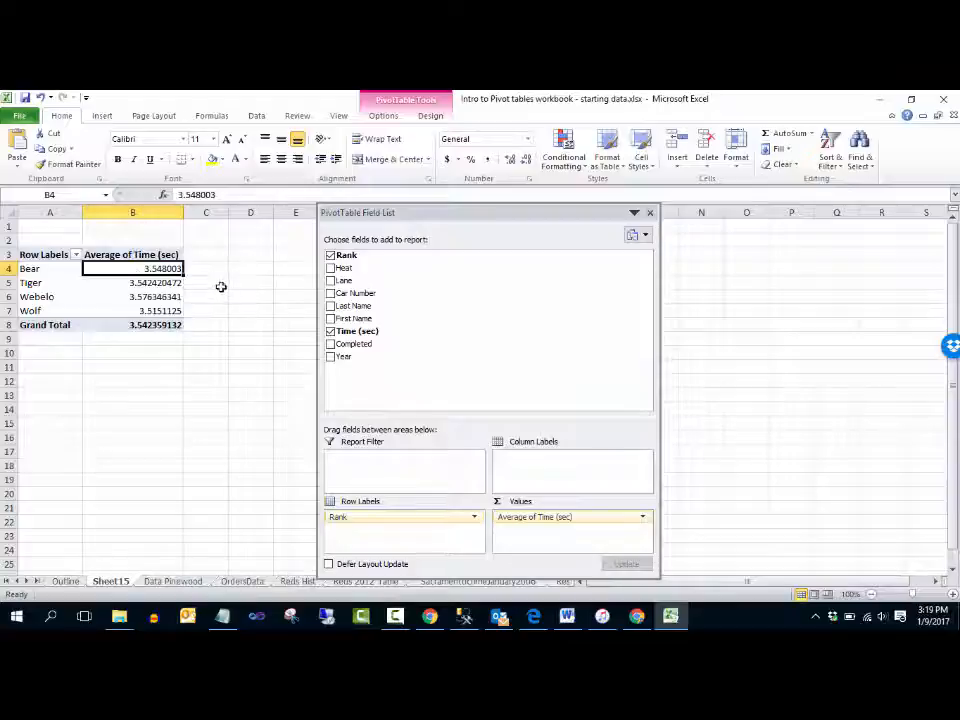
click(259, 116)
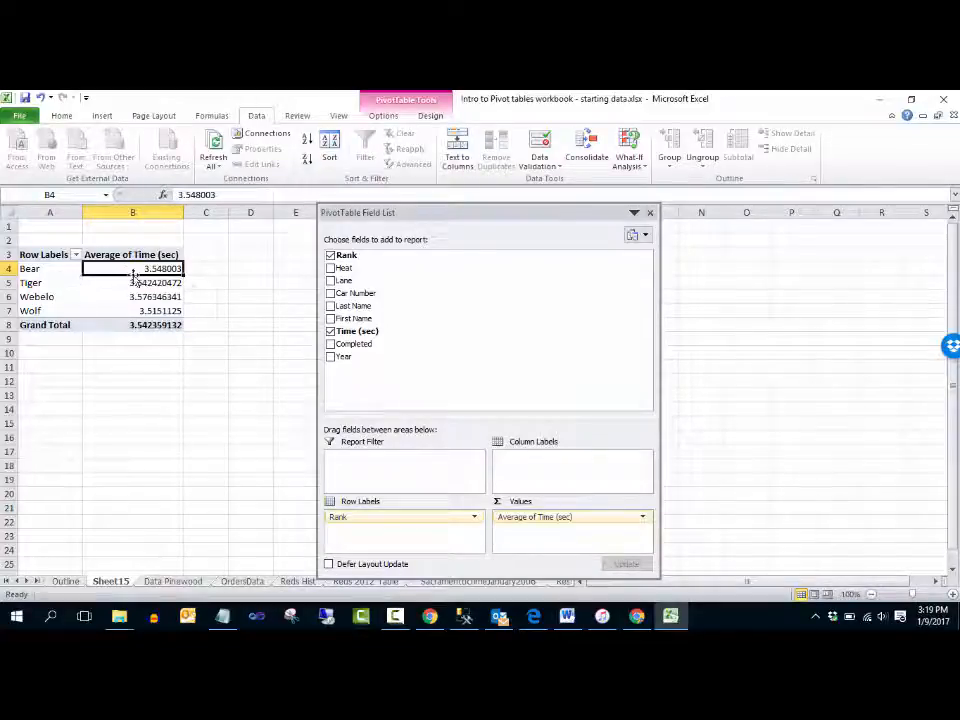
click(307, 146)
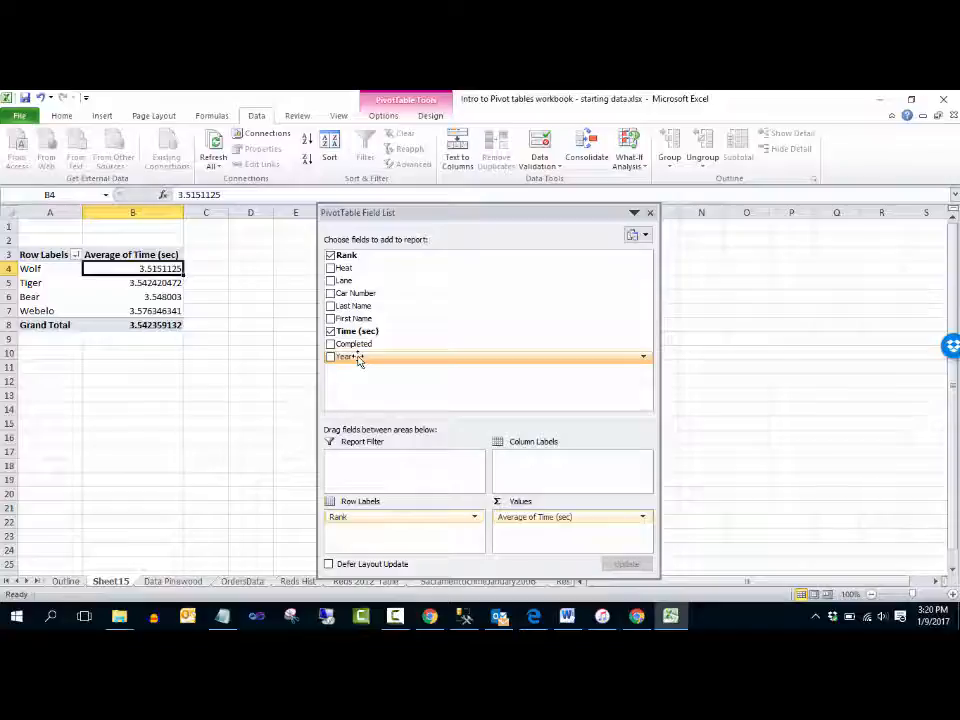
Add Year to the PivotTable as a report filter, removing it and adding it back once to practise the placement
drag(358, 360, 362, 466)
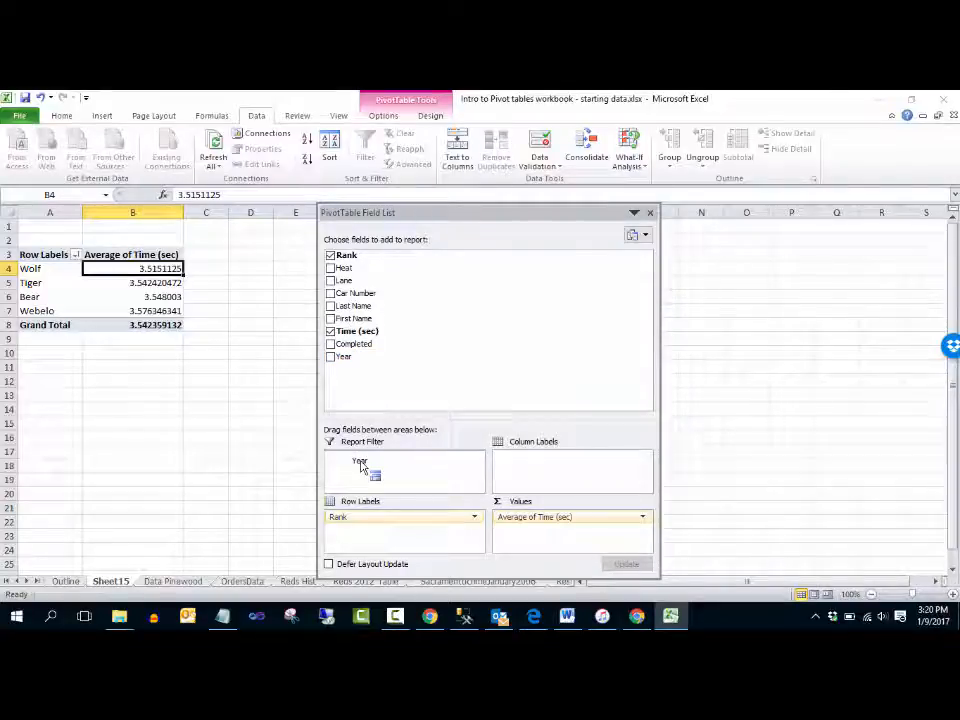
drag(362, 466, 362, 466)
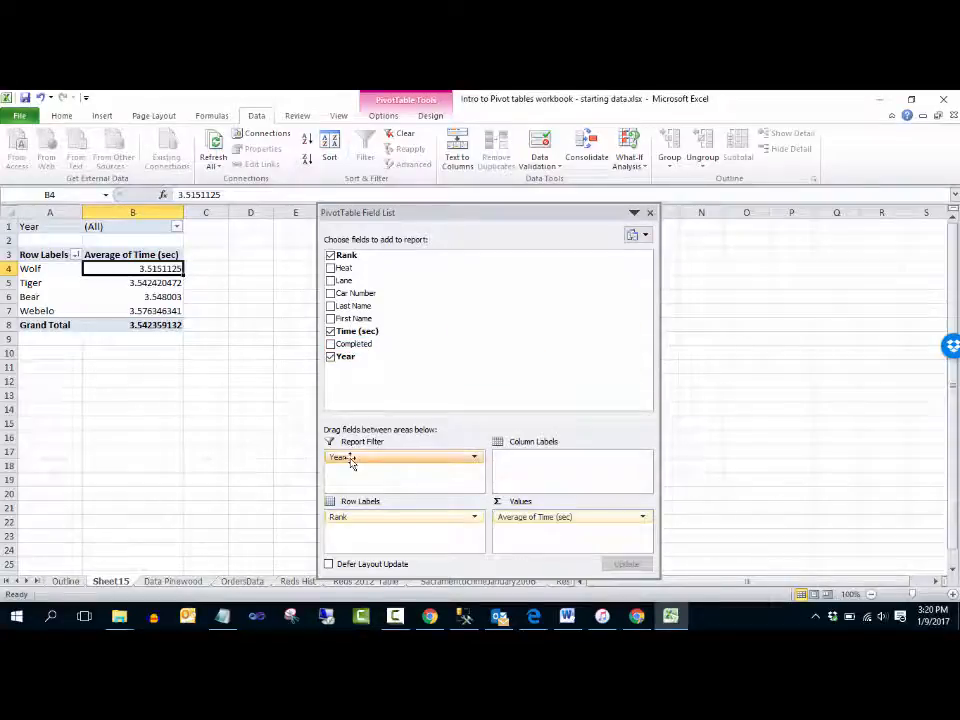
drag(350, 460, 110, 470)
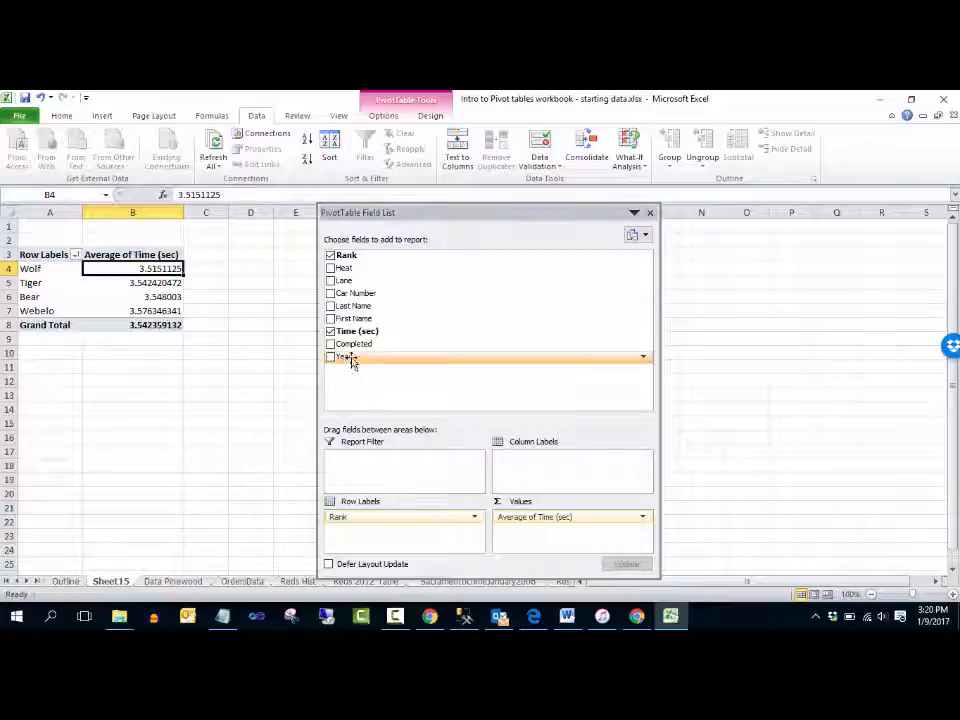
drag(349, 358, 354, 460)
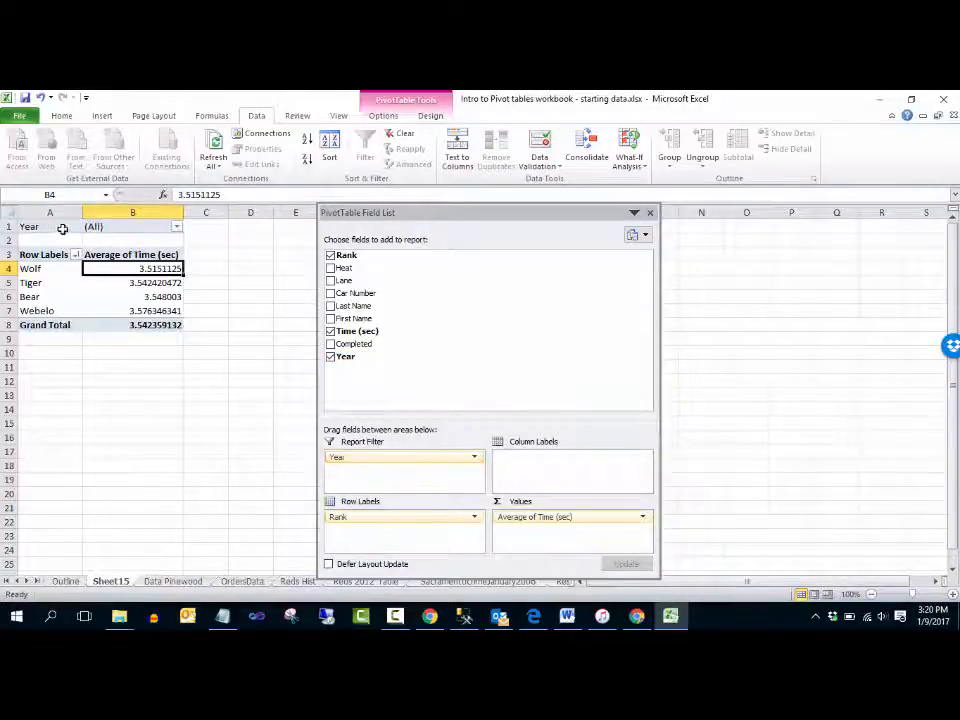
Filter the PivotTable to Year 2005 and compare the average times of the ranks from fastest to slowest
click(177, 230)
click(41, 270)
click(78, 402)
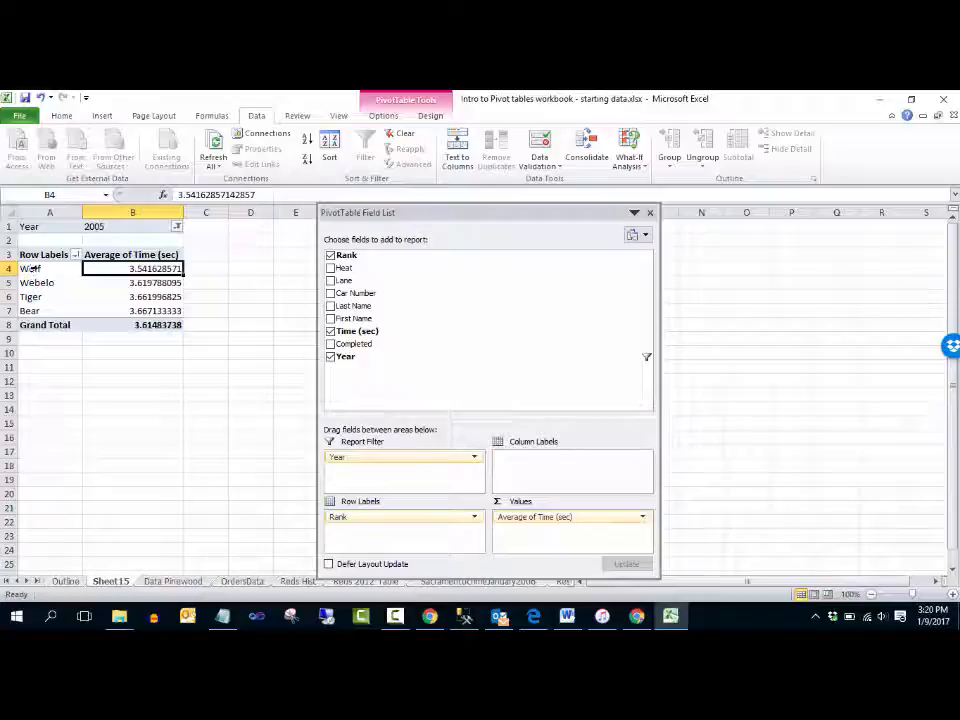
click(33, 268)
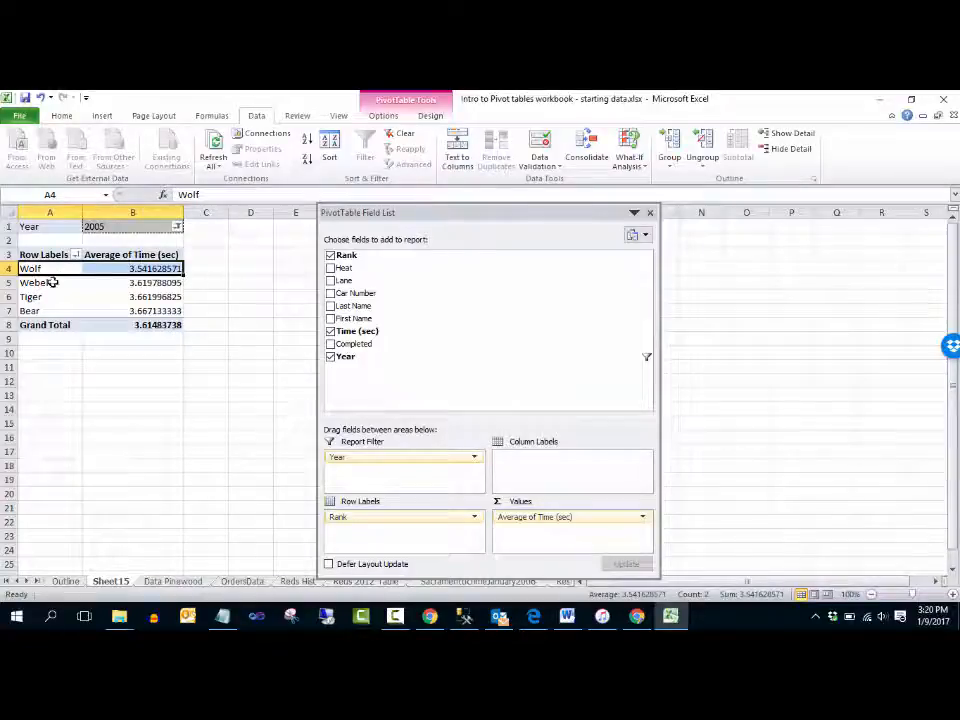
click(48, 283)
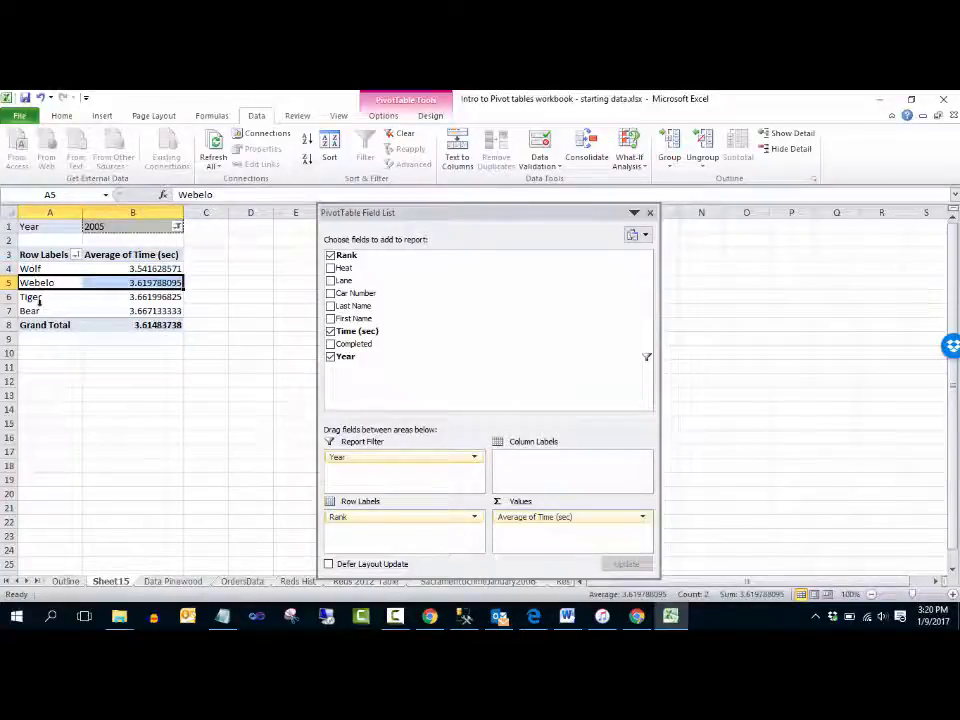
click(30, 311)
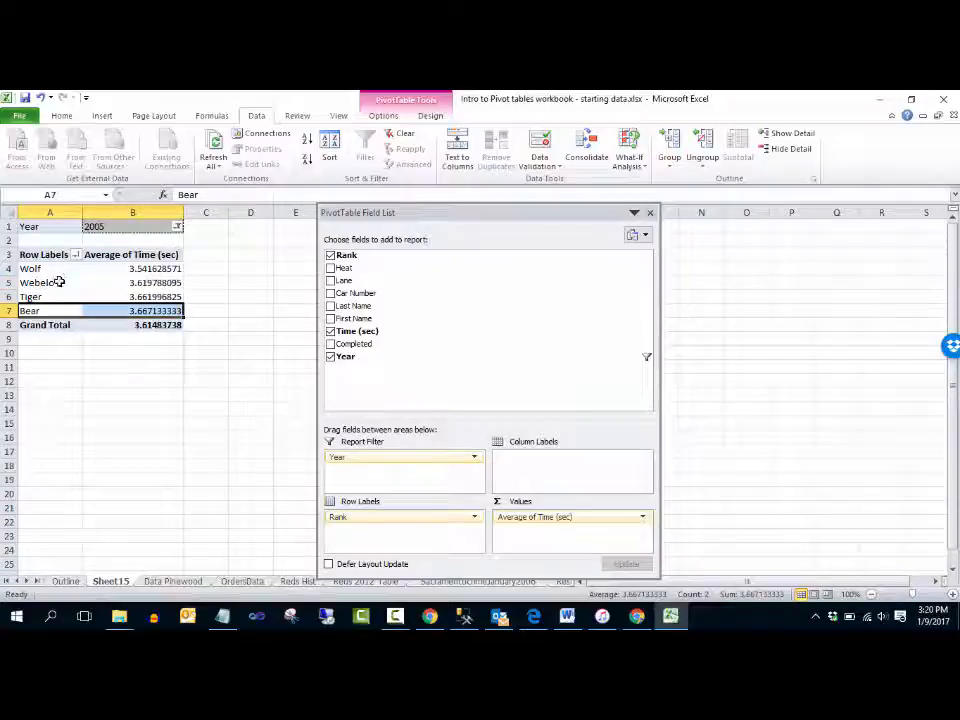
Switch the Year report filter to 2006 to review the rank averages, and reset the filter to (All)
click(178, 228)
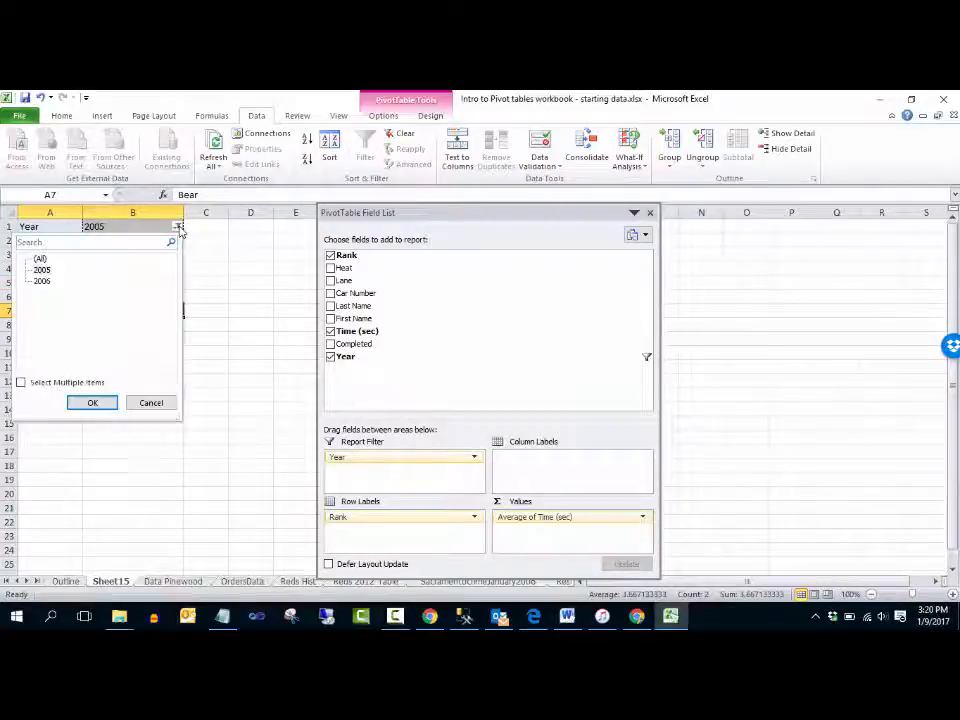
click(93, 403)
click(90, 297)
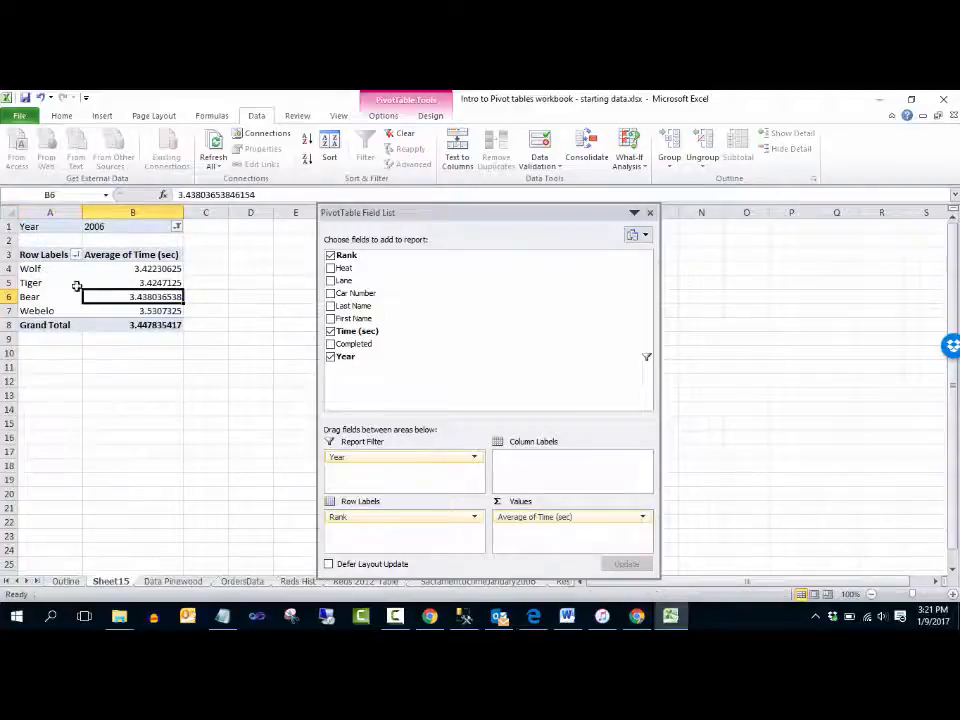
click(128, 269)
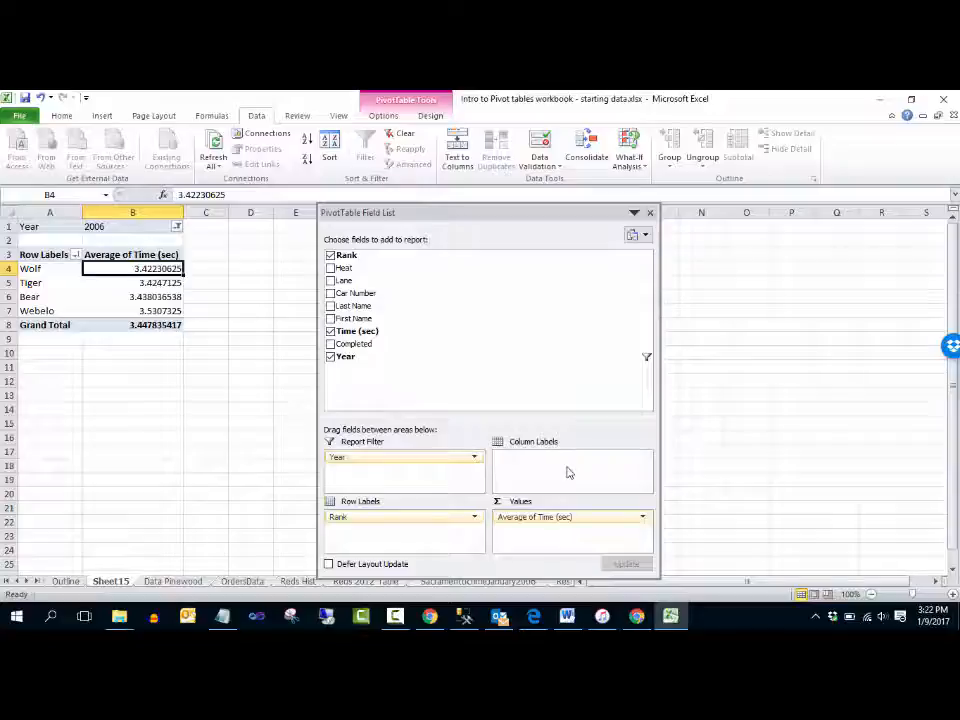
click(176, 226)
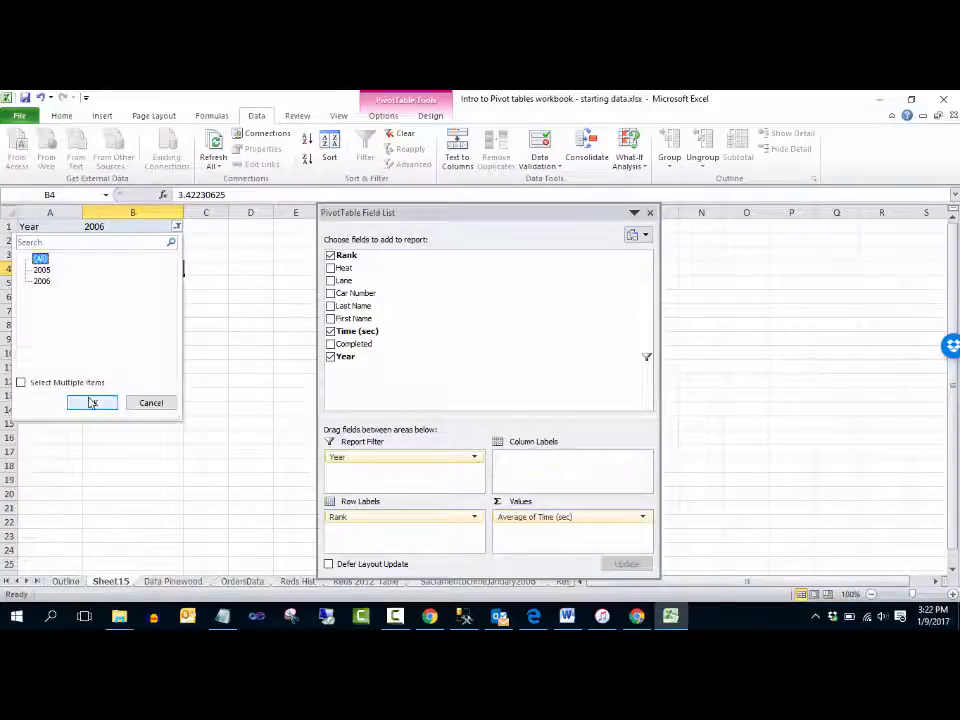
click(91, 404)
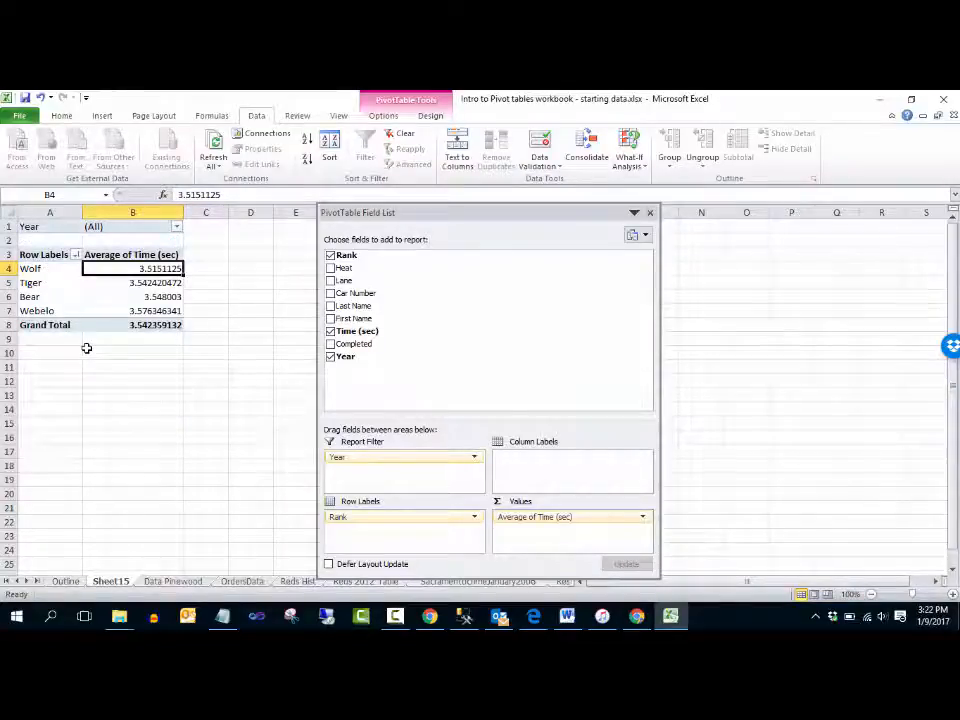
Move Year from the report filter to the column labels and compare the rank averages by year with the grand totals
drag(392, 214, 482, 214)
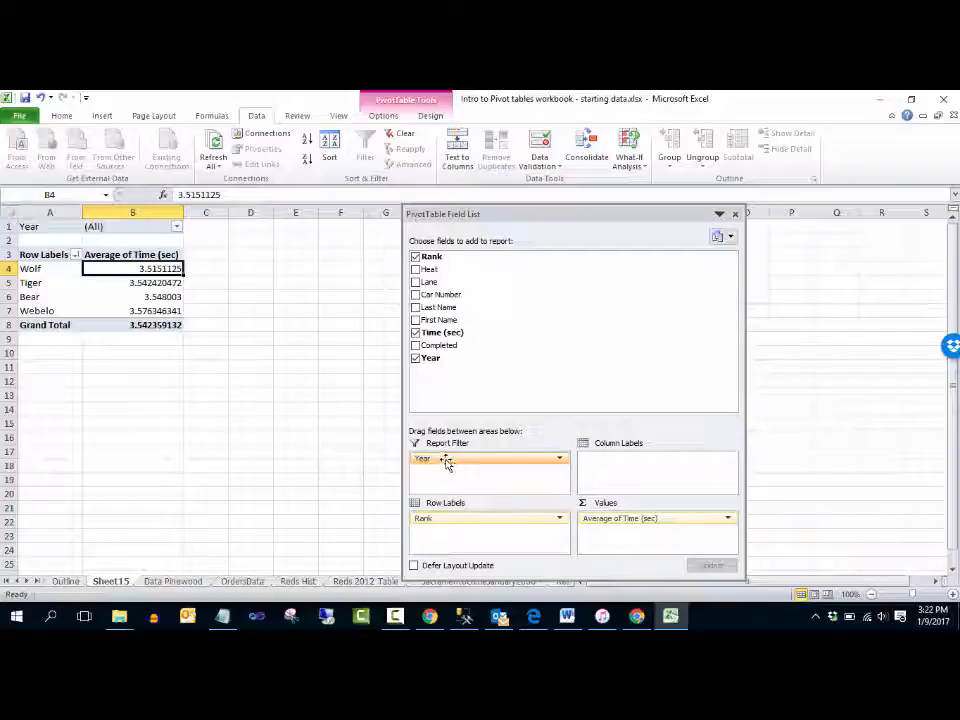
drag(446, 462, 290, 425)
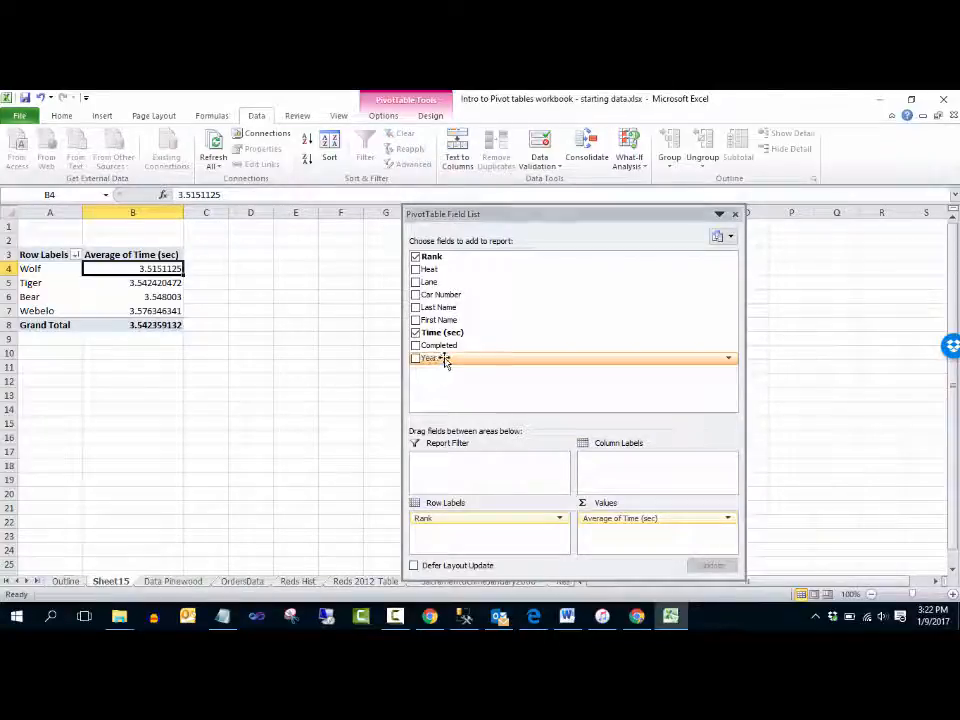
drag(445, 361, 624, 474)
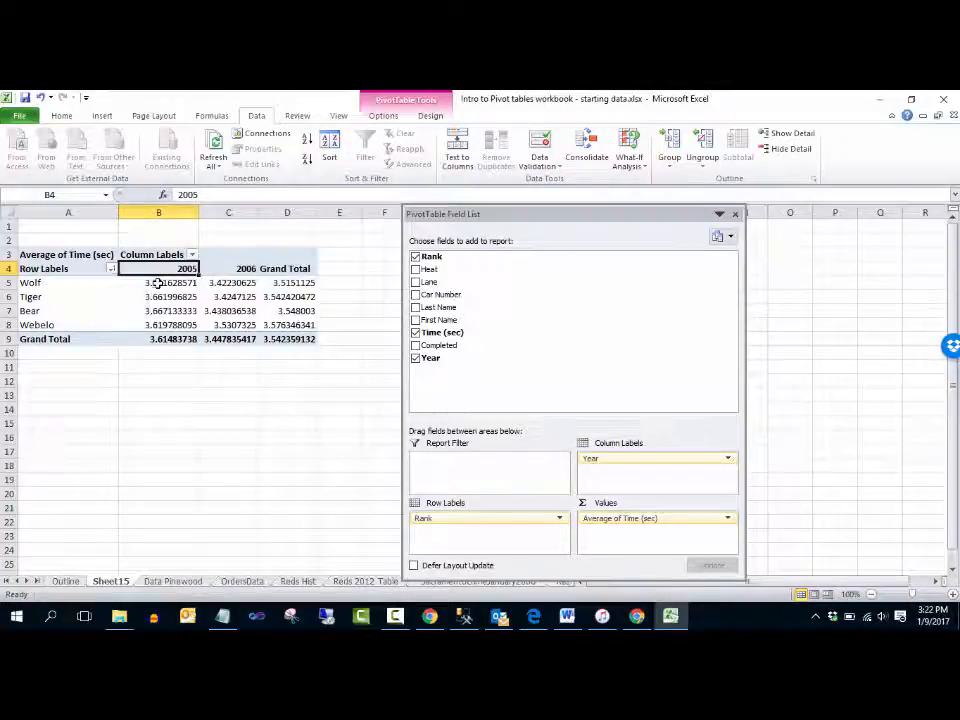
click(288, 283)
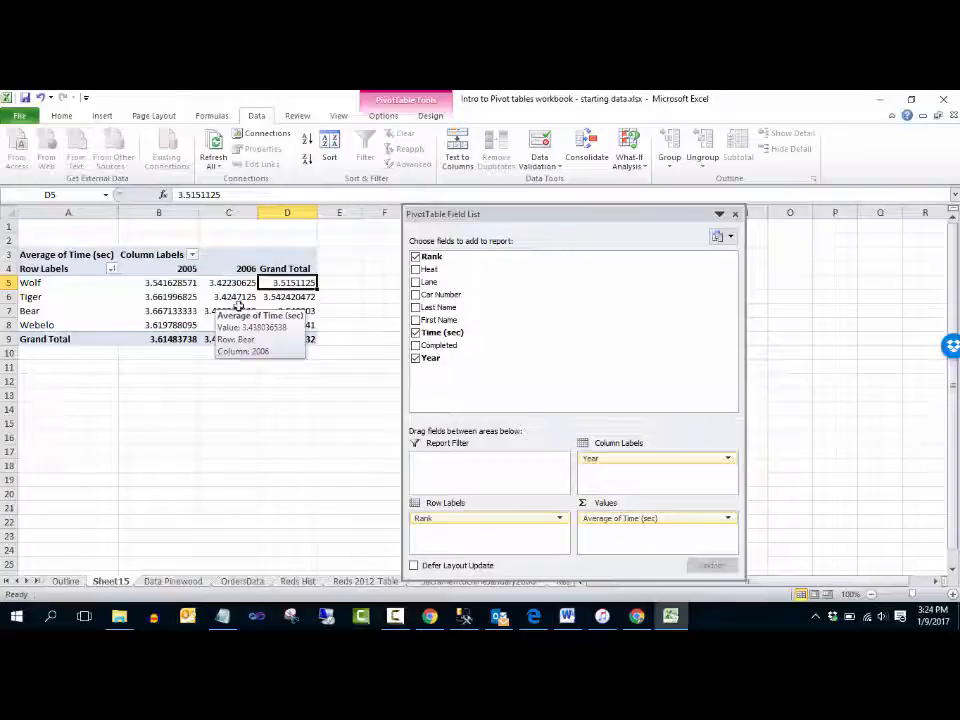
mouse_move(279, 341)
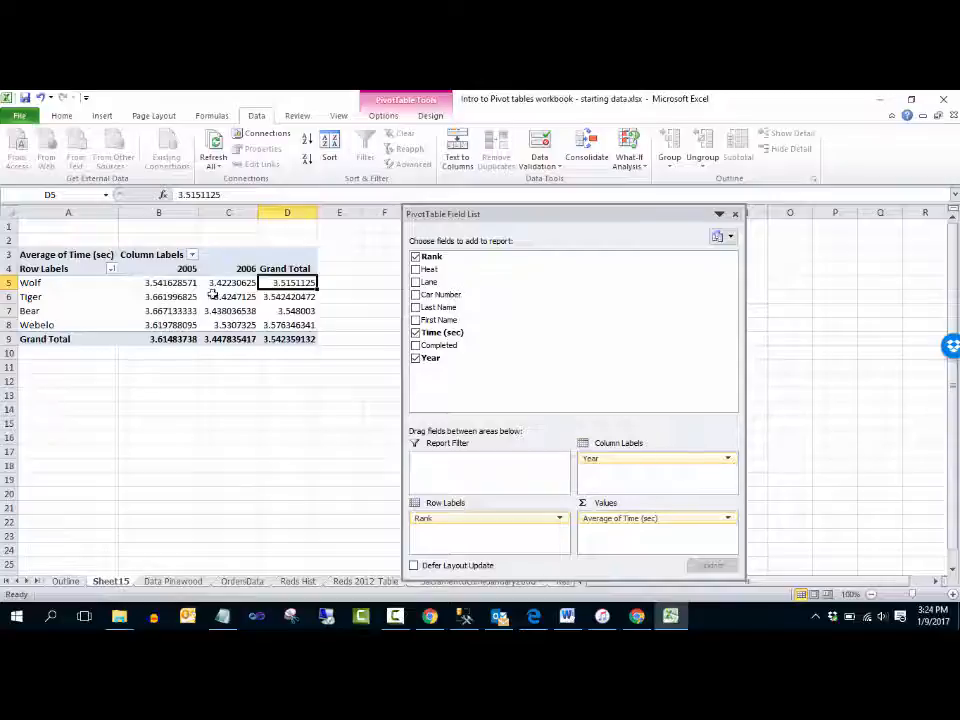
mouse_move(240, 324)
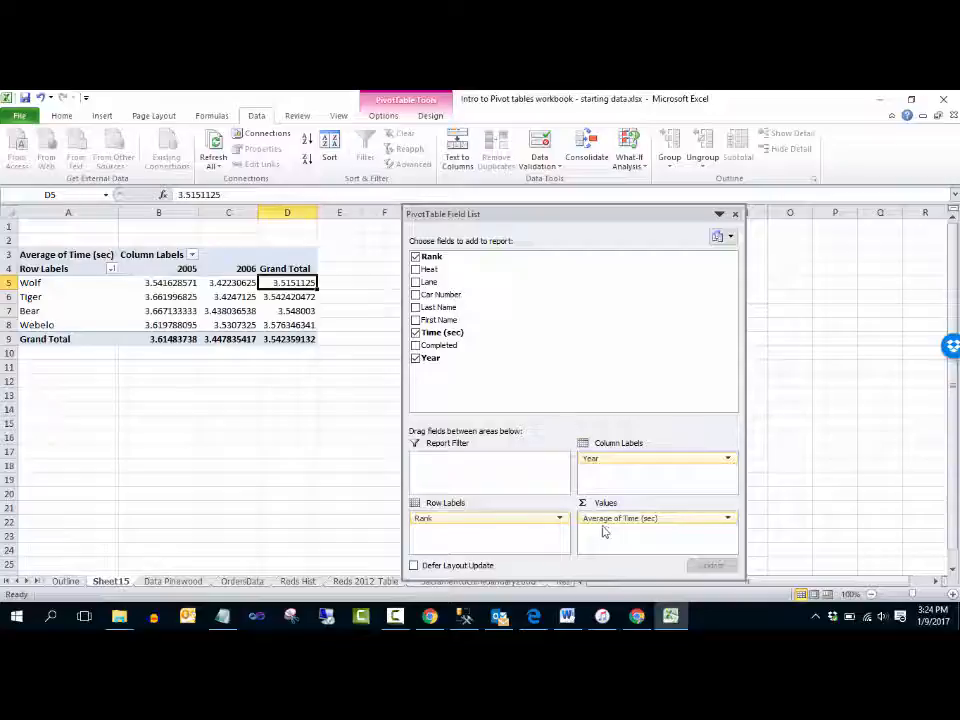
click(730, 521)
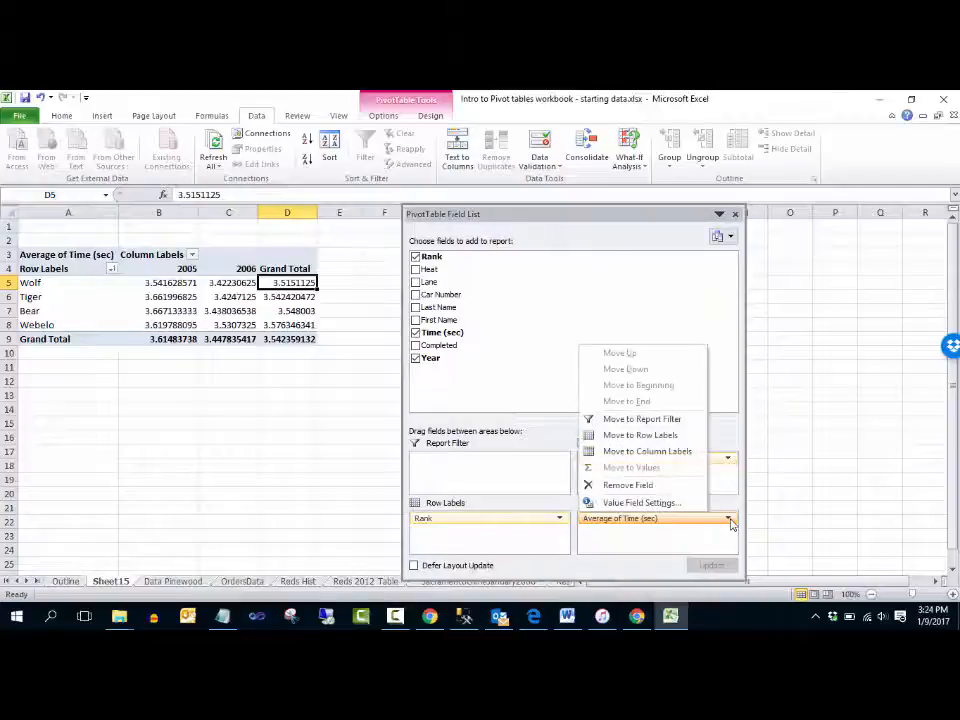
click(636, 503)
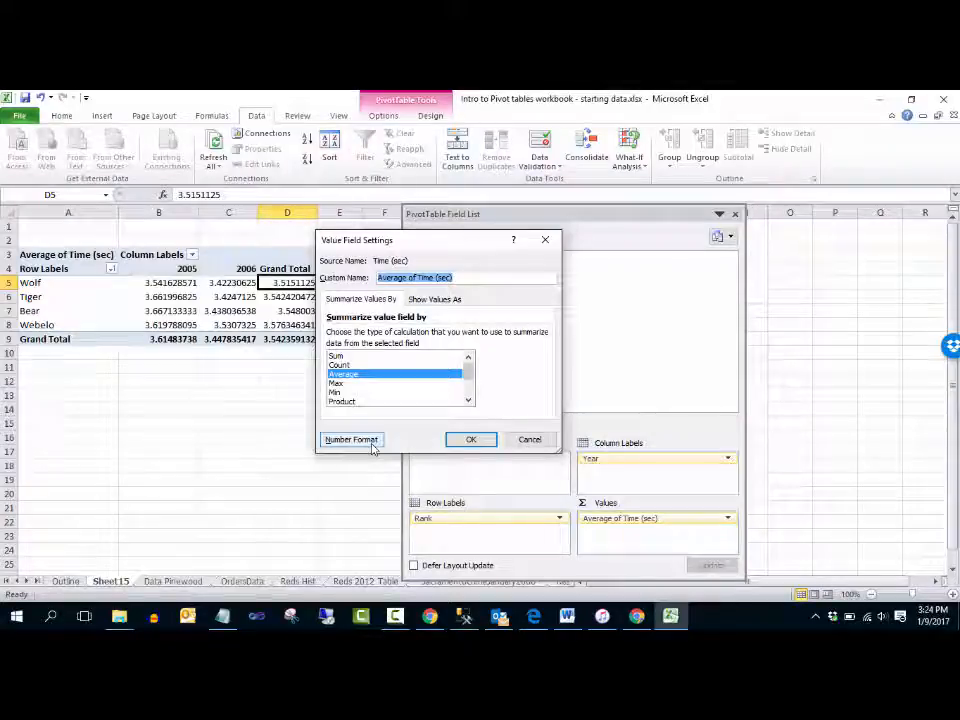
click(530, 440)
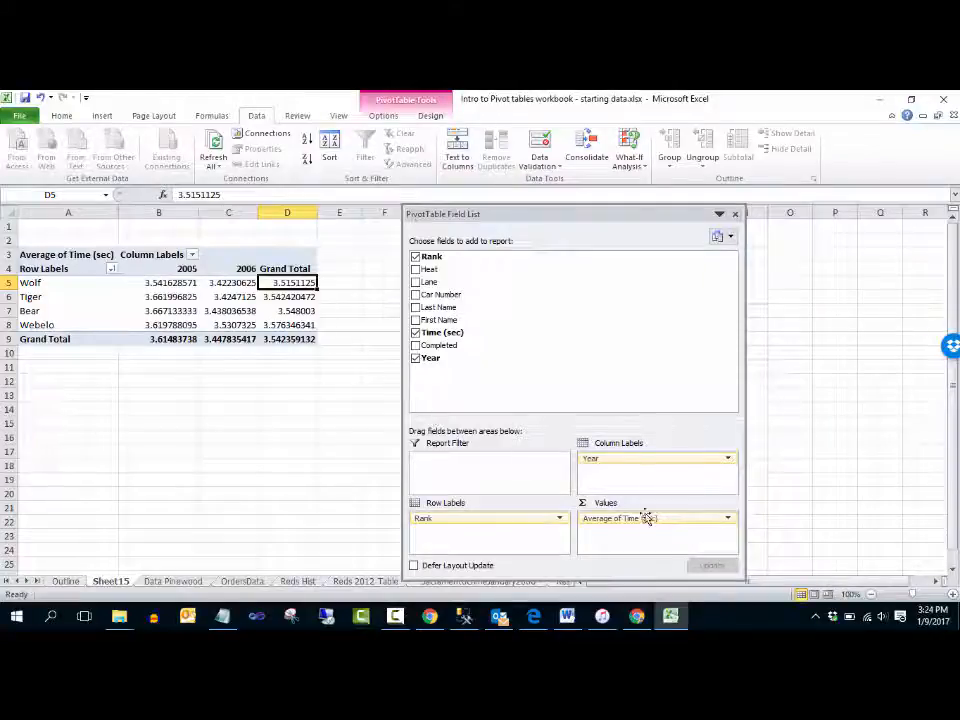
Format the Average of Time (sec) values as Number with 2 decimal places
click(729, 520)
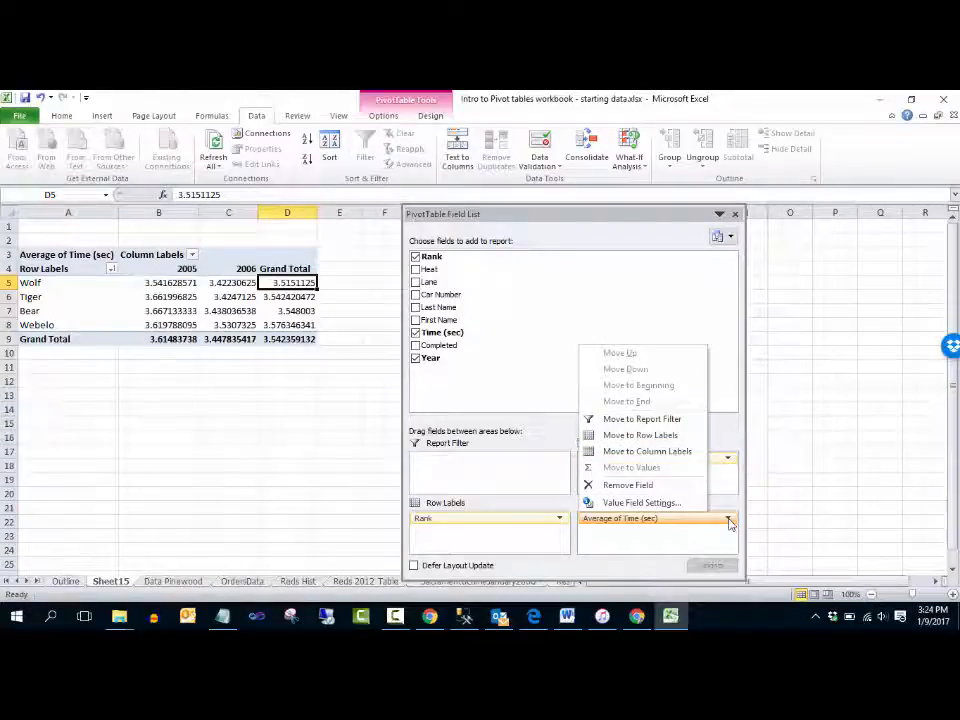
click(640, 503)
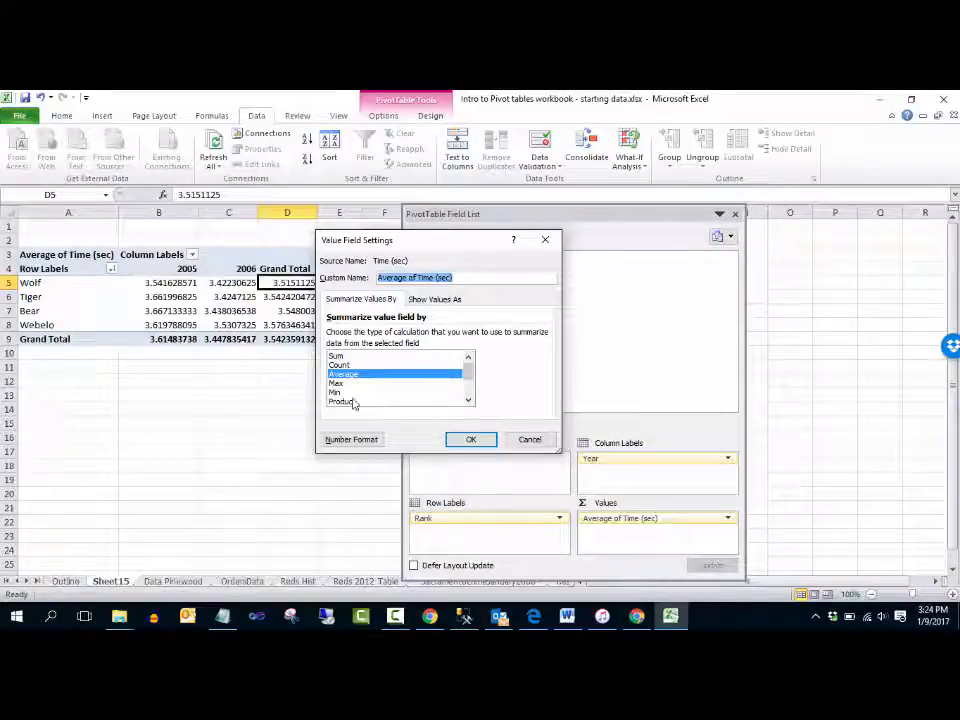
click(350, 441)
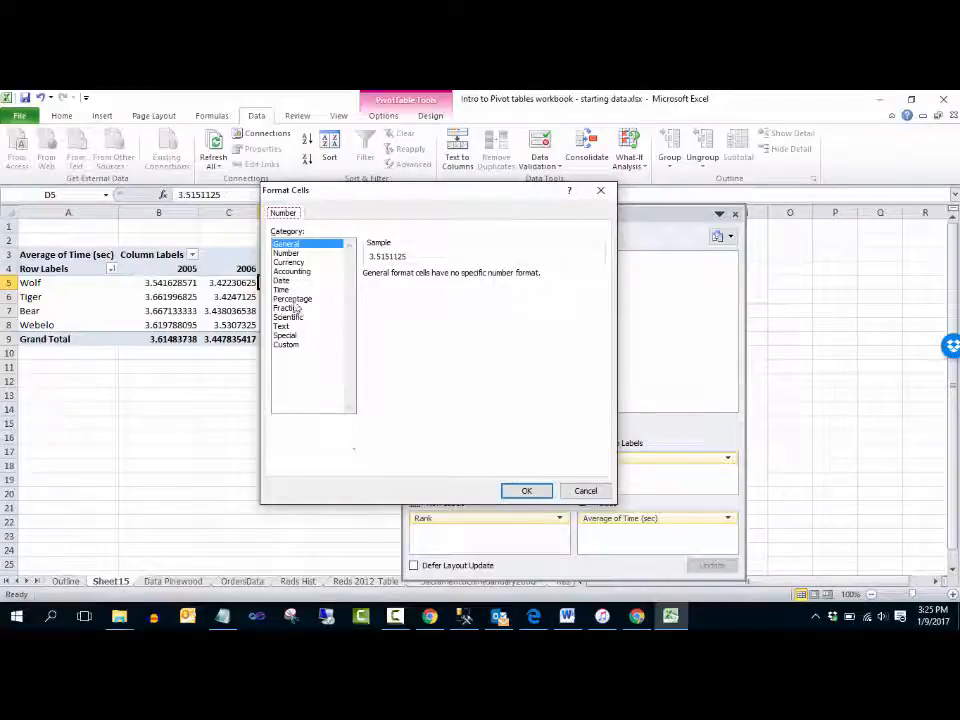
click(290, 253)
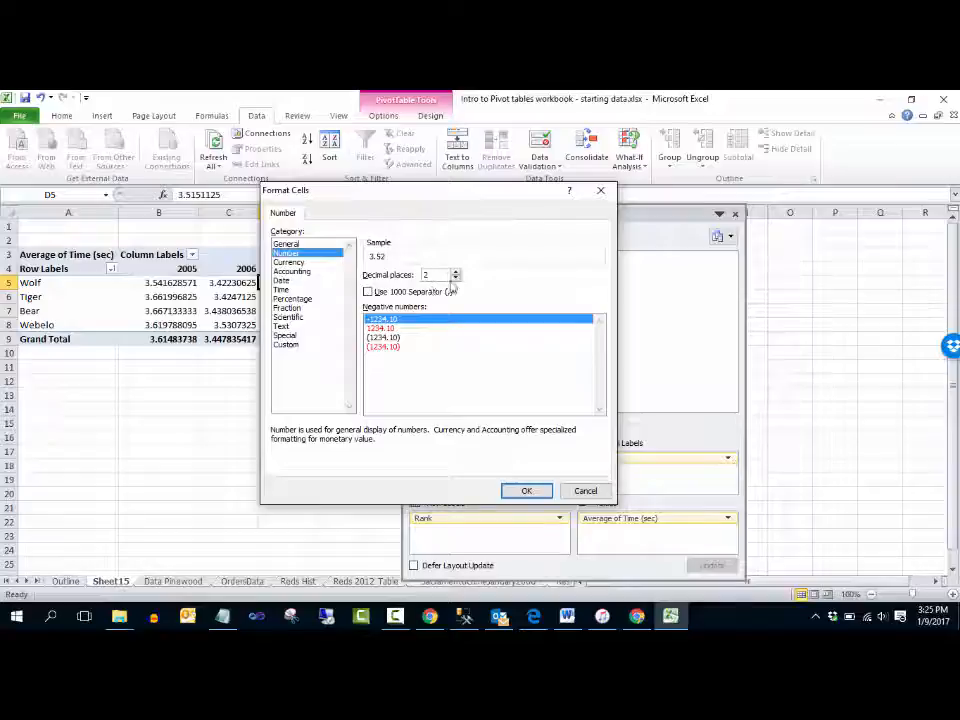
click(528, 491)
click(474, 440)
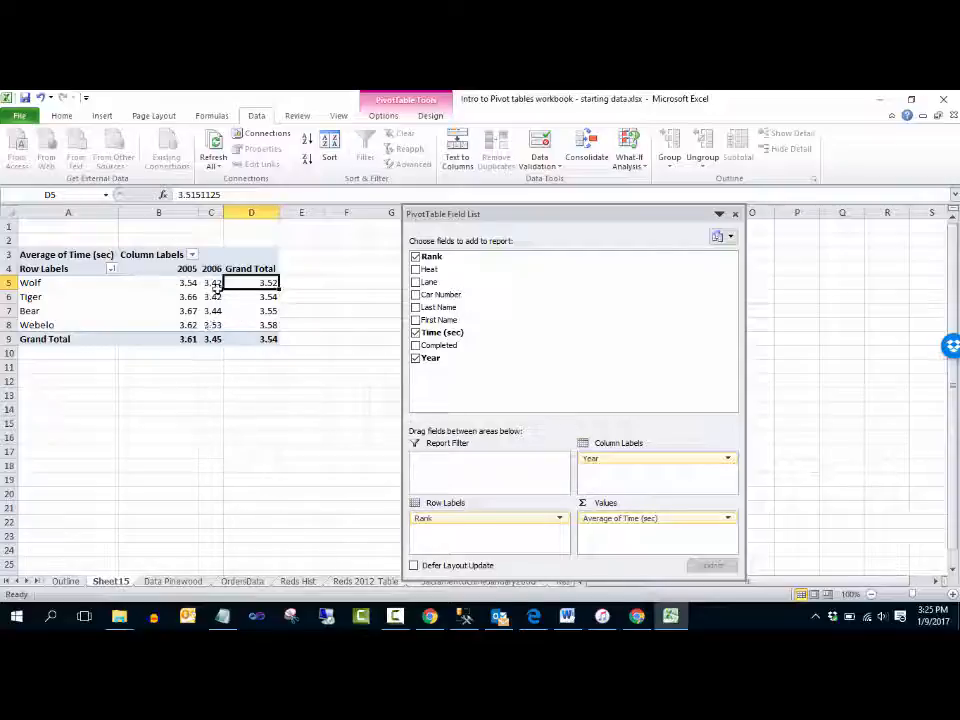
Set the number format of Average of Time (sec) to 3 decimal places
mouse_move(216, 313)
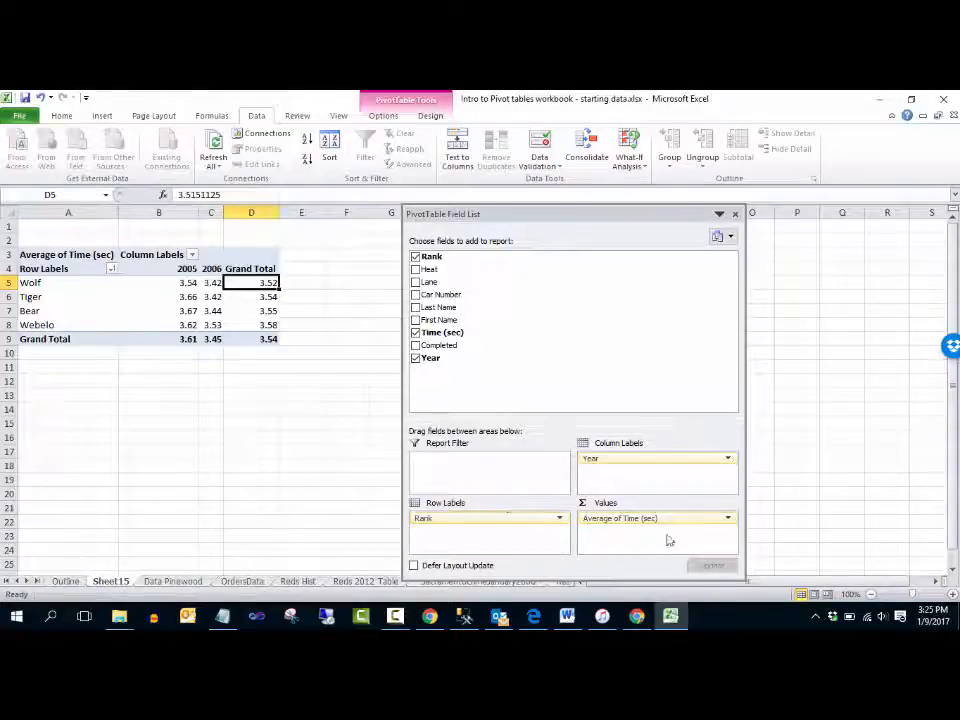
click(729, 520)
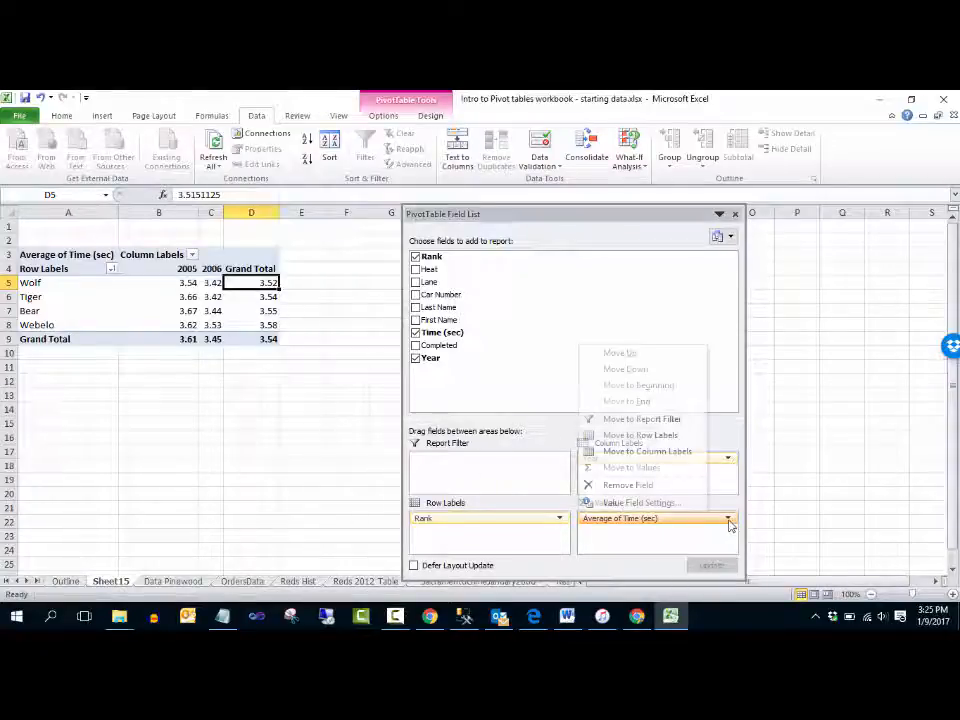
click(660, 503)
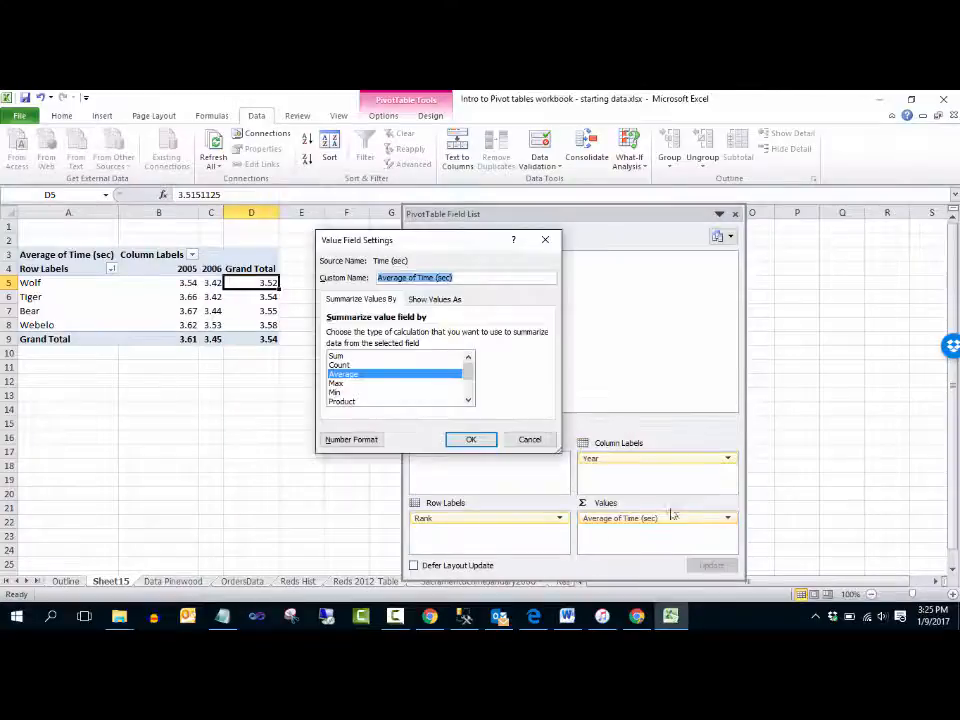
click(354, 440)
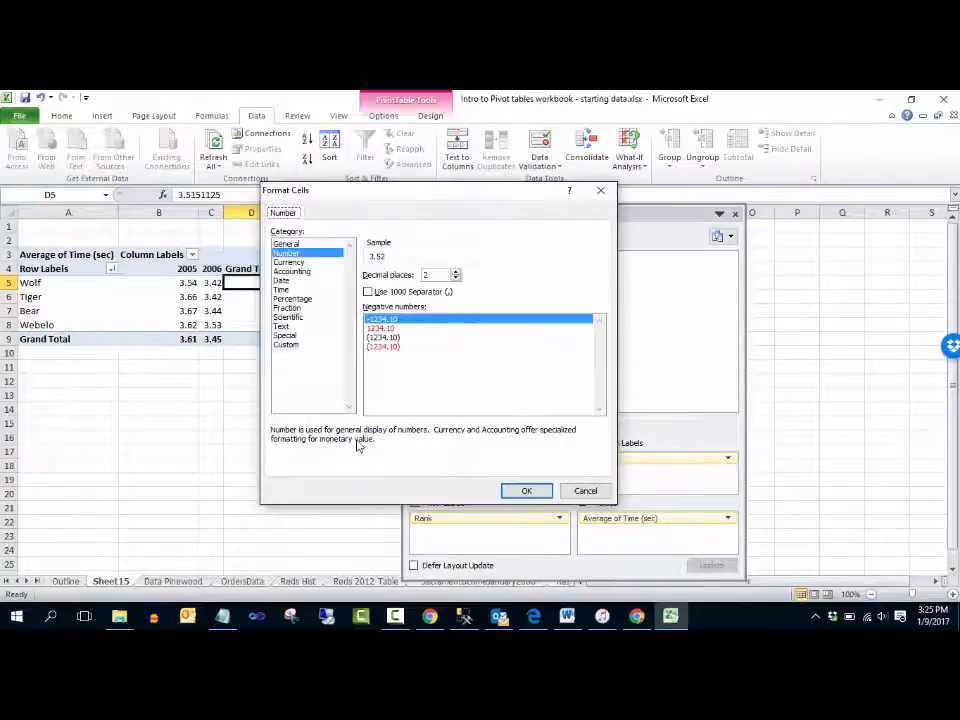
click(456, 273)
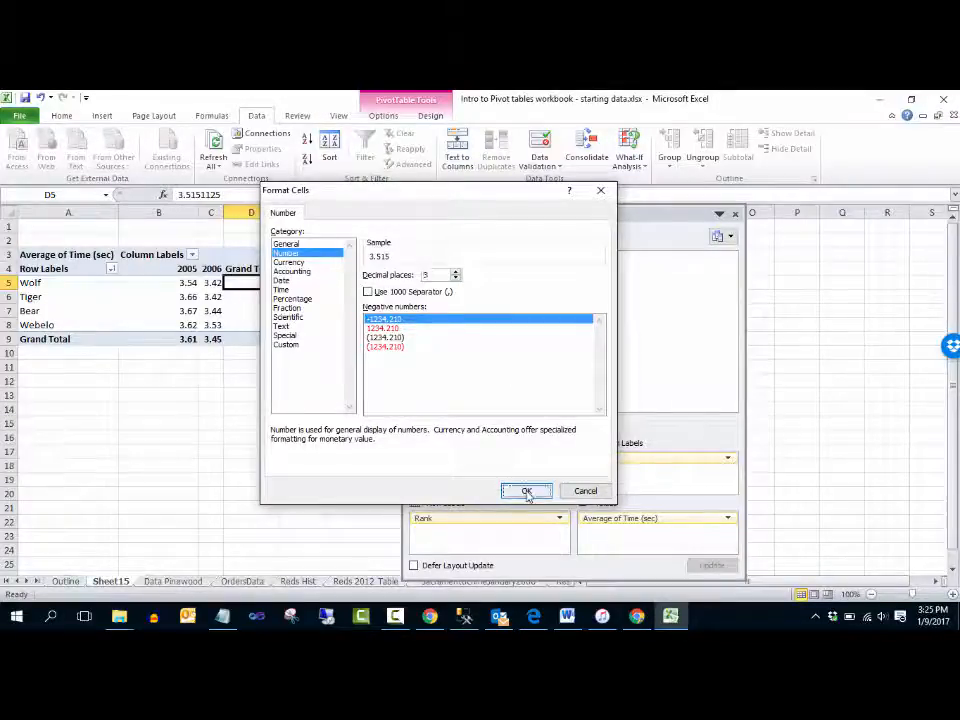
click(527, 491)
click(473, 441)
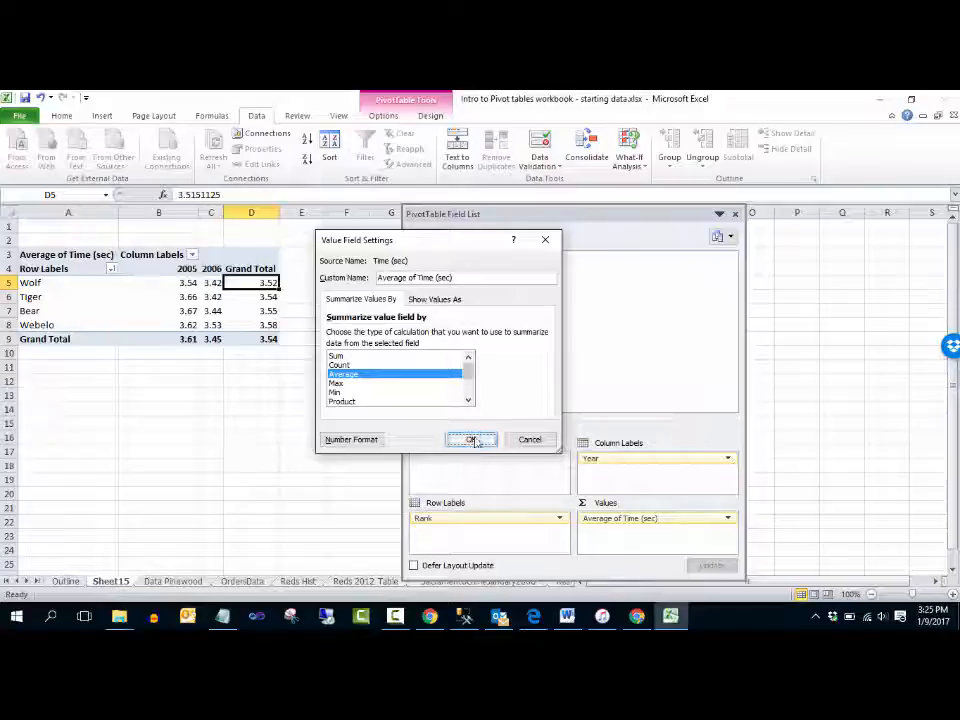